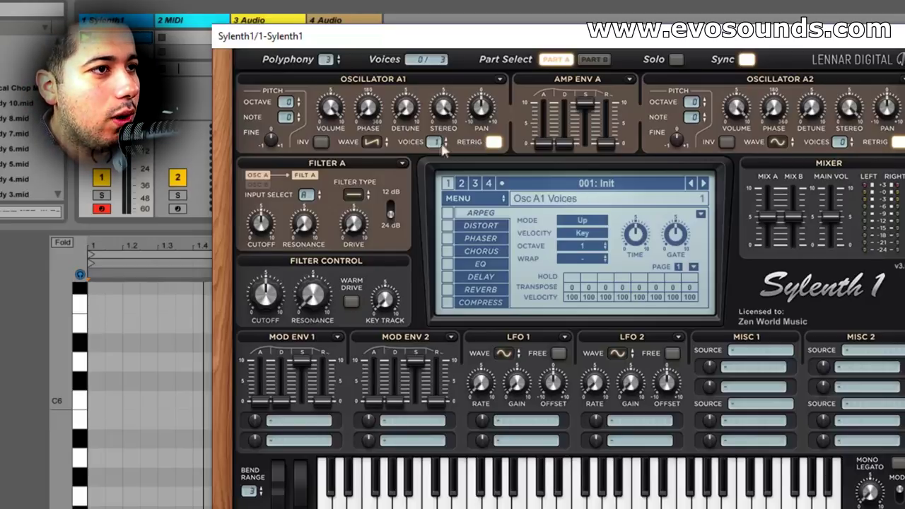
Set Oscillator A1 to 3 voices with retrigger on.
left_click(446, 140)
left_click(445, 140)
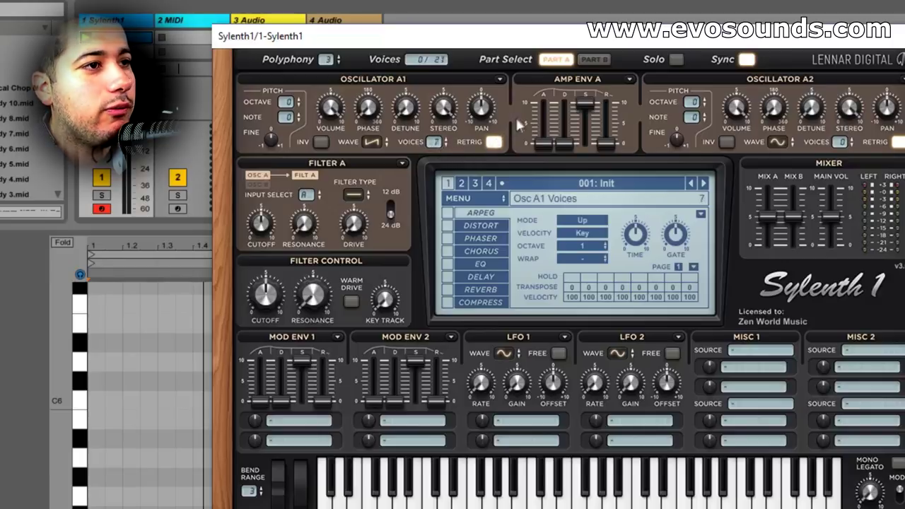
left_click_drag(518, 124, 473, 158)
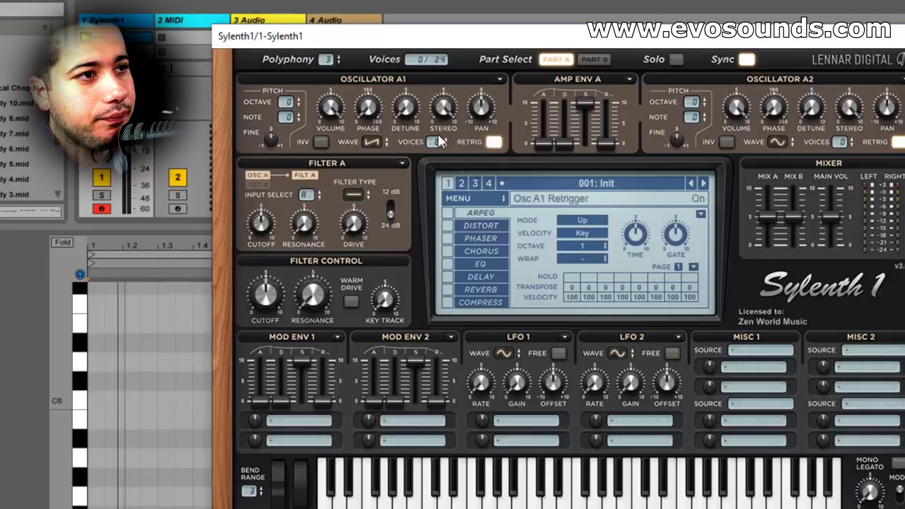
left_click_drag(433, 152, 420, 182)
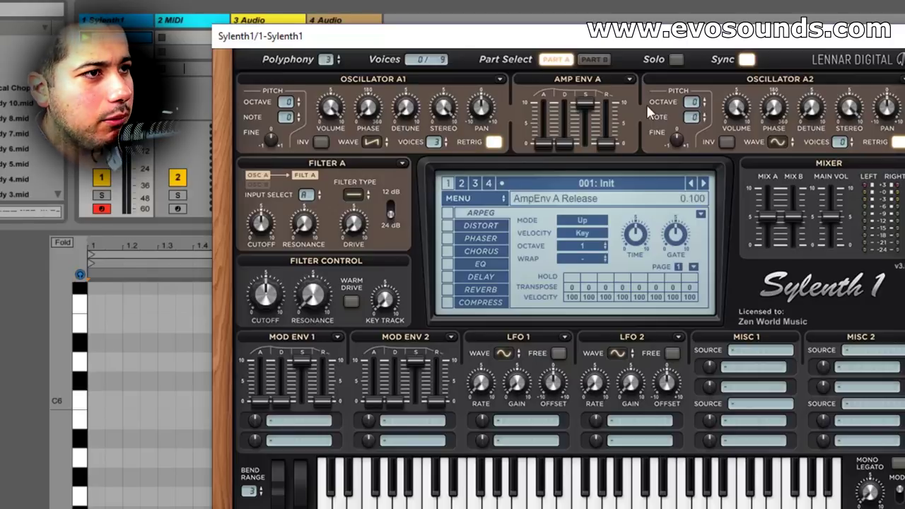
Set Filter A to Bandpass with a cutoff of about 4.733, and enable the Distort effect.
left_click(386, 145)
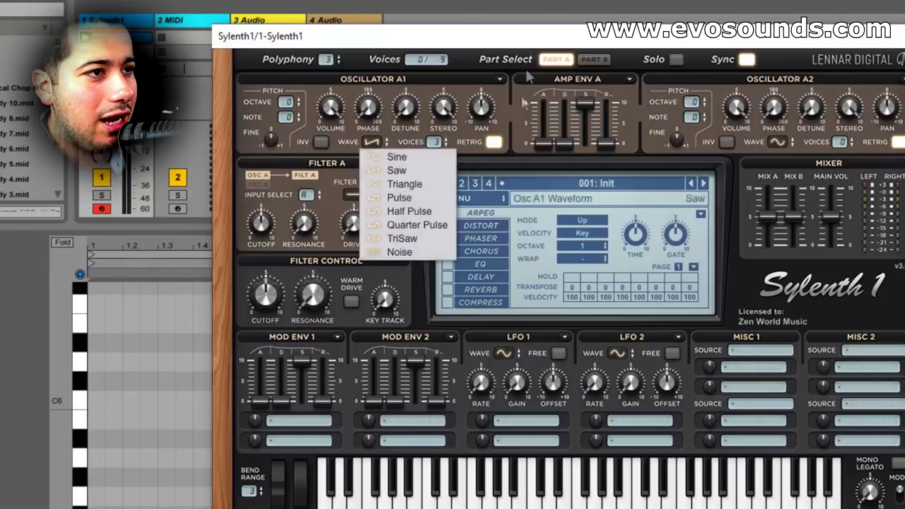
left_click(499, 92)
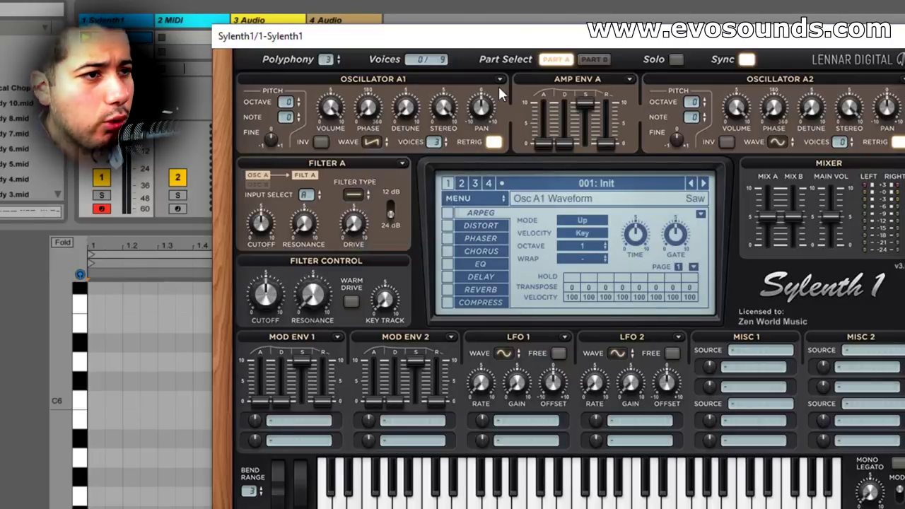
left_click(354, 195)
left_click(393, 234)
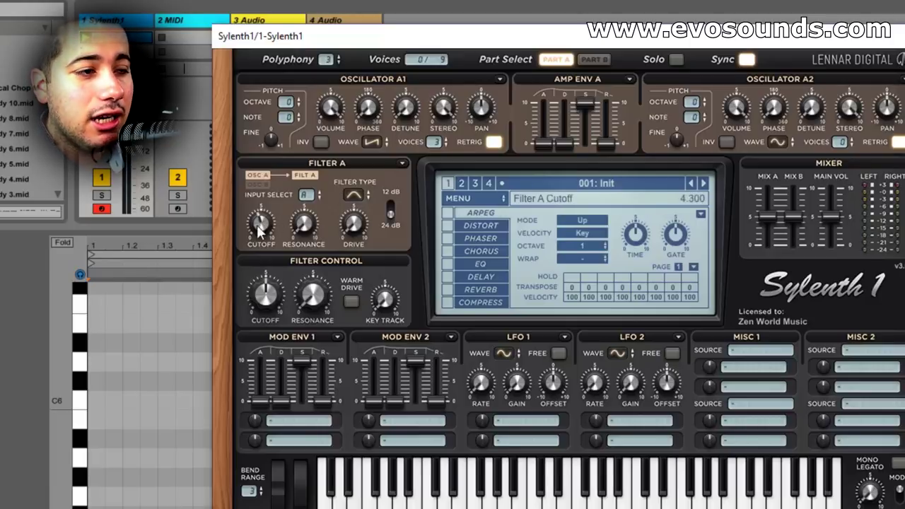
left_click(455, 225)
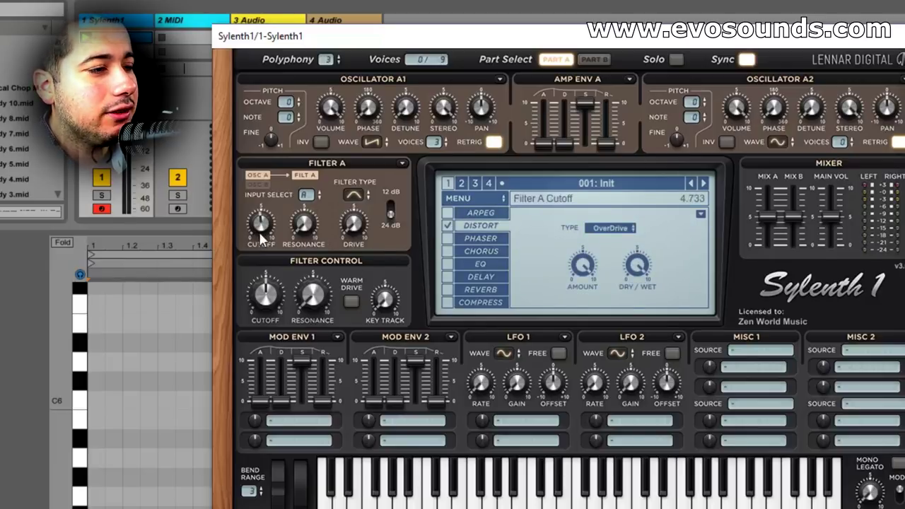
Move the synth window aside and set the MIDI clip's loop to start at bar 2.
left_click_drag(317, 35, 538, 45)
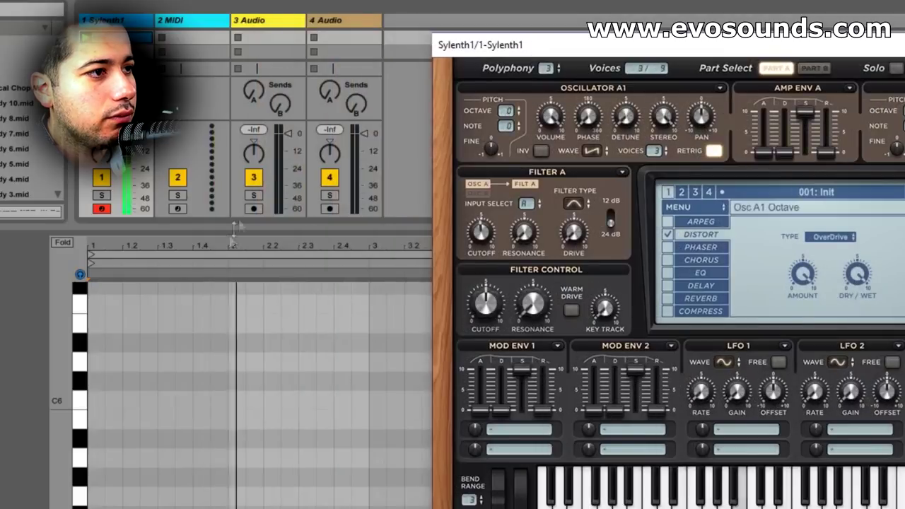
left_click(210, 267)
mouse_move(212, 266)
left_mouse_down()
mouse_move(238, 265)
mouse_move(228, 265)
left_mouse_up()
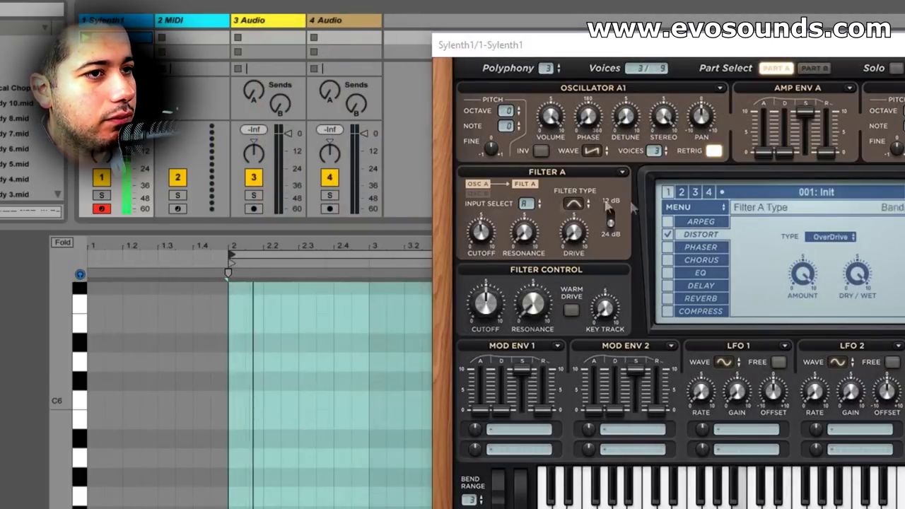
Set Filter A's drive to 2.100 and toggle its slope setting.
left_click_drag(755, 47, 413, 167)
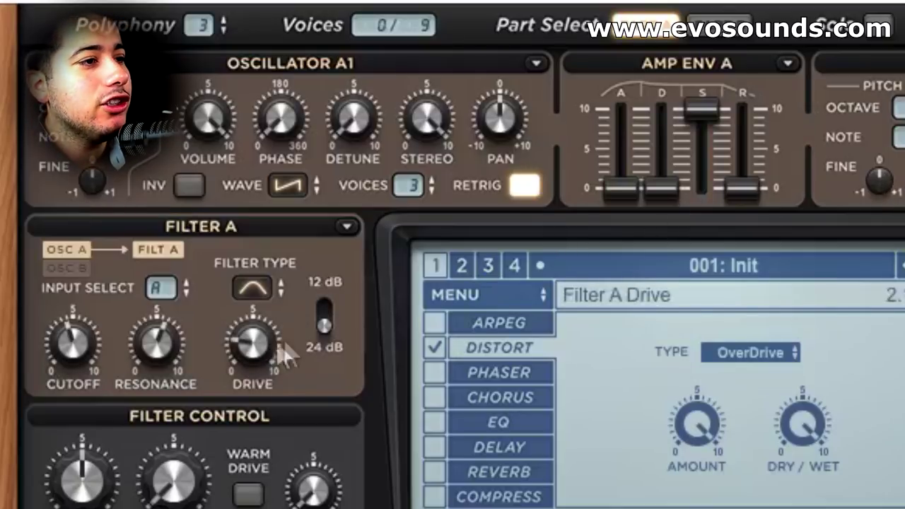
left_click(327, 327)
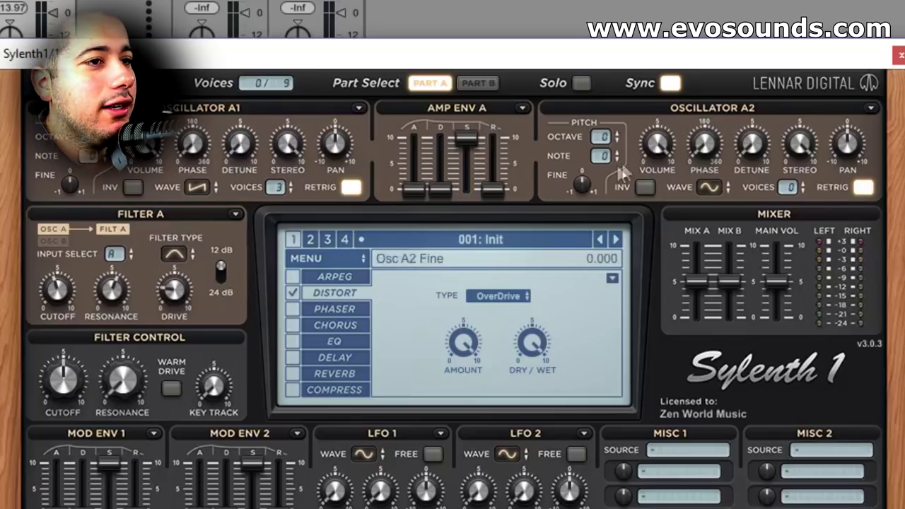
Raise Oscillator A2 to 8 voices and try the Pulse, Half Pulse and TriSaw waveforms on it.
left_click_drag(789, 188, 823, 113)
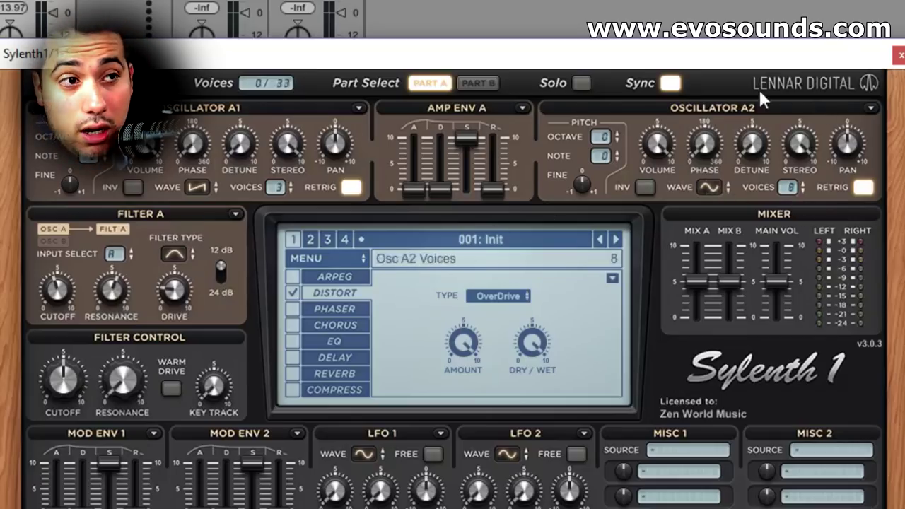
left_click(709, 187)
left_click(714, 256)
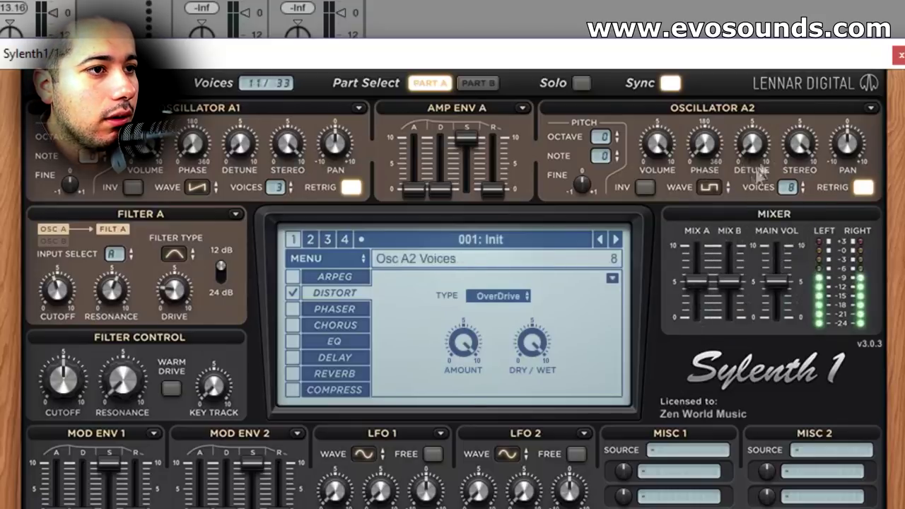
left_click(709, 187)
left_click(750, 274)
left_click(709, 186)
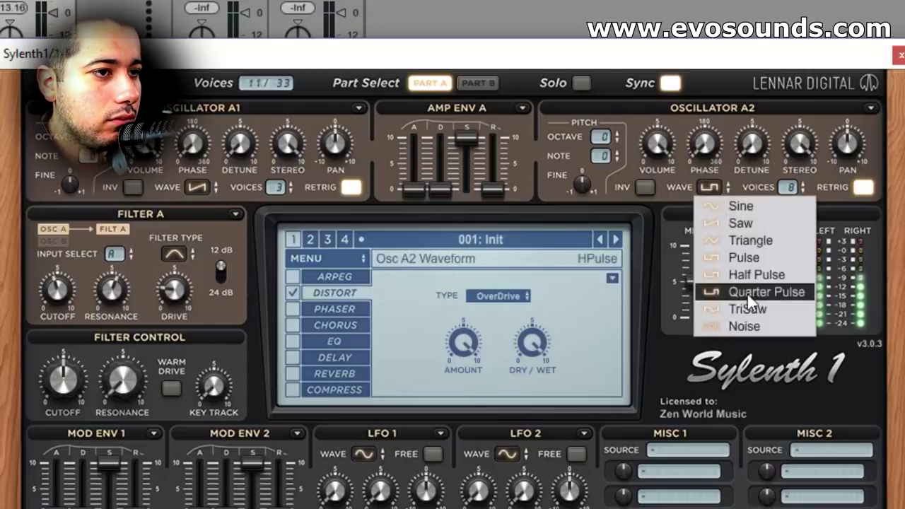
left_click(747, 309)
Set Oscillator A2 to a single Noise voice with retrigger off, and adjust its volume.
left_click(709, 188)
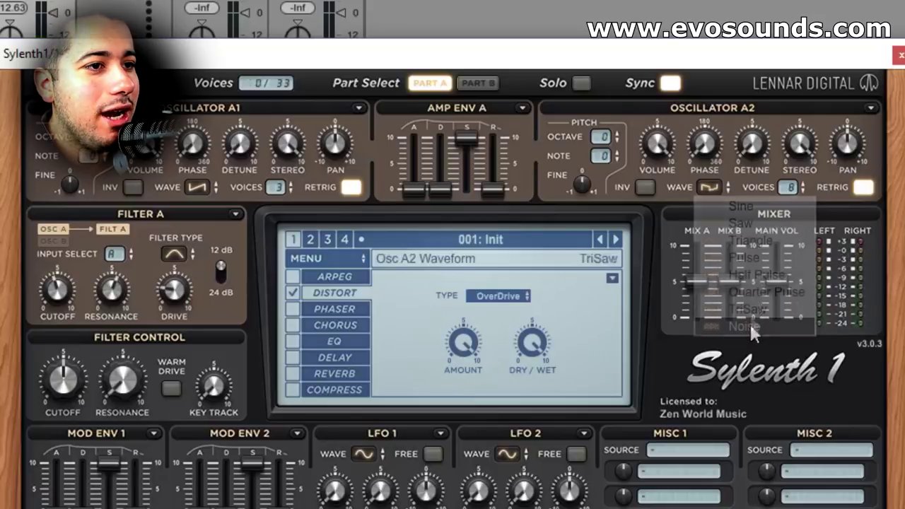
left_click(752, 327)
left_click(862, 187)
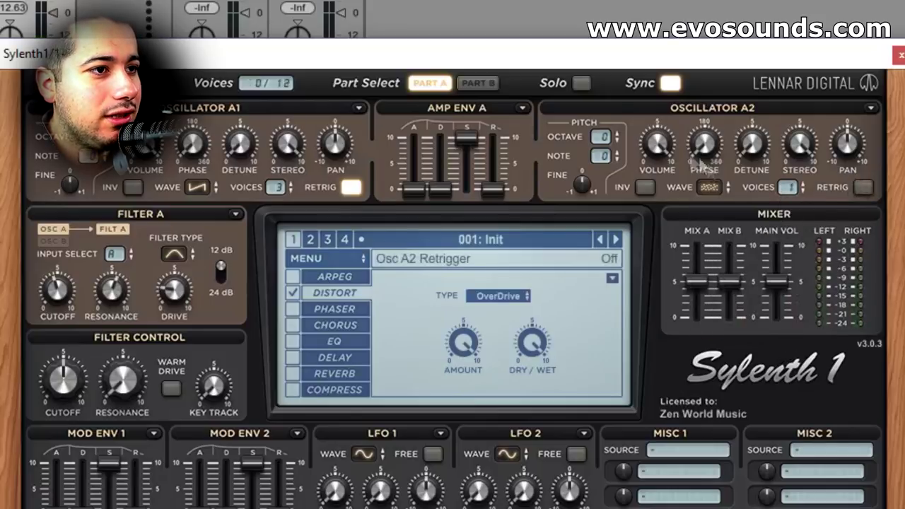
left_click_drag(659, 146, 612, 383)
left_click_drag(637, 336, 634, 336)
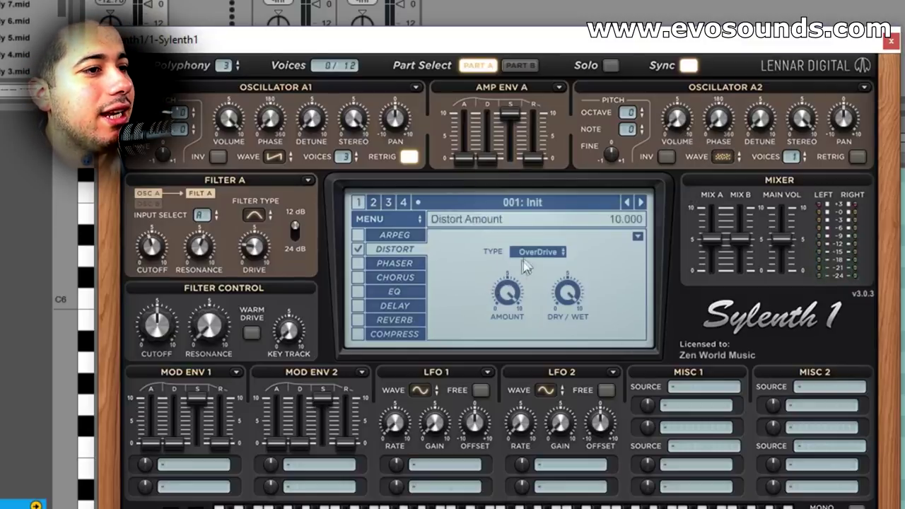
Try the FoldBack, Decimate and BitCrush distortion types on the patch.
left_click(542, 253)
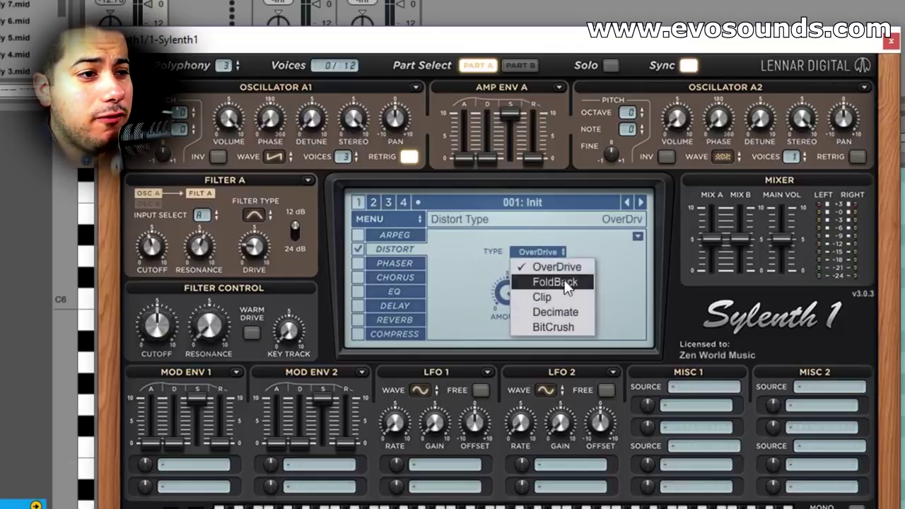
left_click(527, 280)
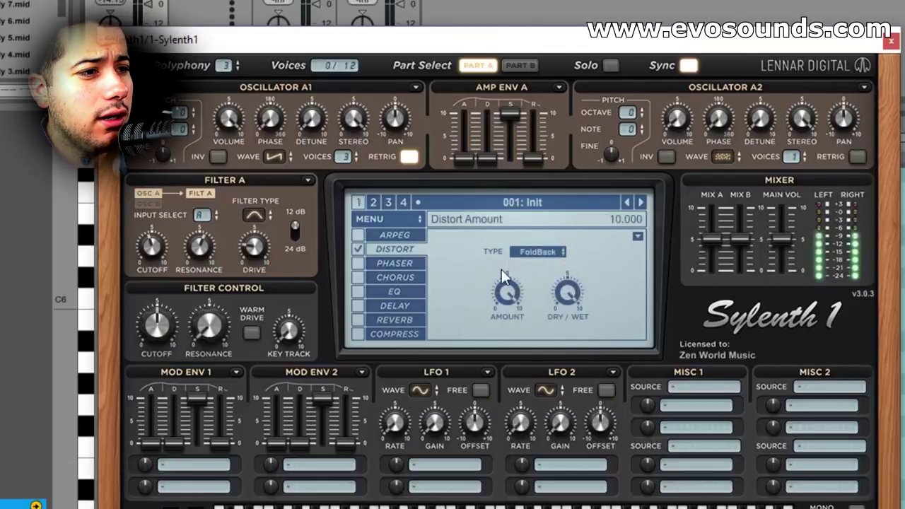
left_click(523, 252)
left_click(558, 308)
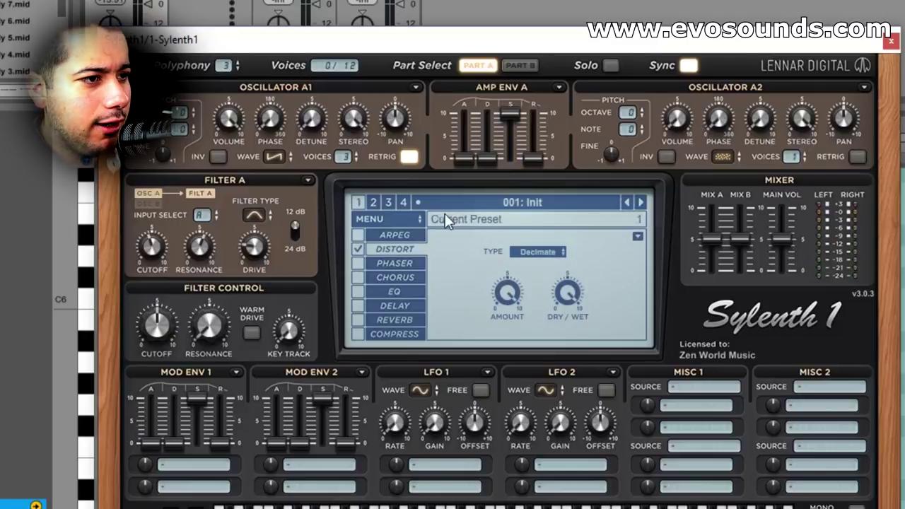
left_click(540, 253)
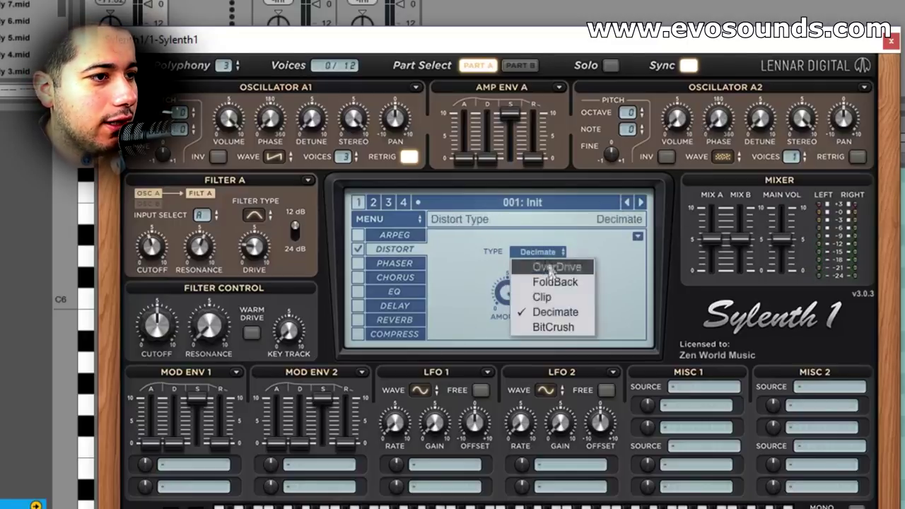
left_click(559, 326)
left_click_drag(503, 307, 535, 274)
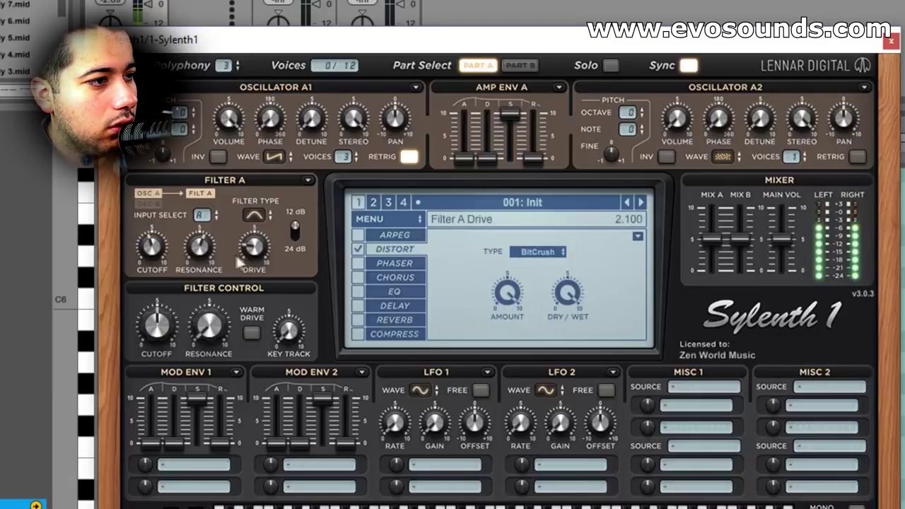
Adjust Filter A's cutoff and drive, and raise its resonance to 8.267.
left_click_drag(151, 247, 151, 283)
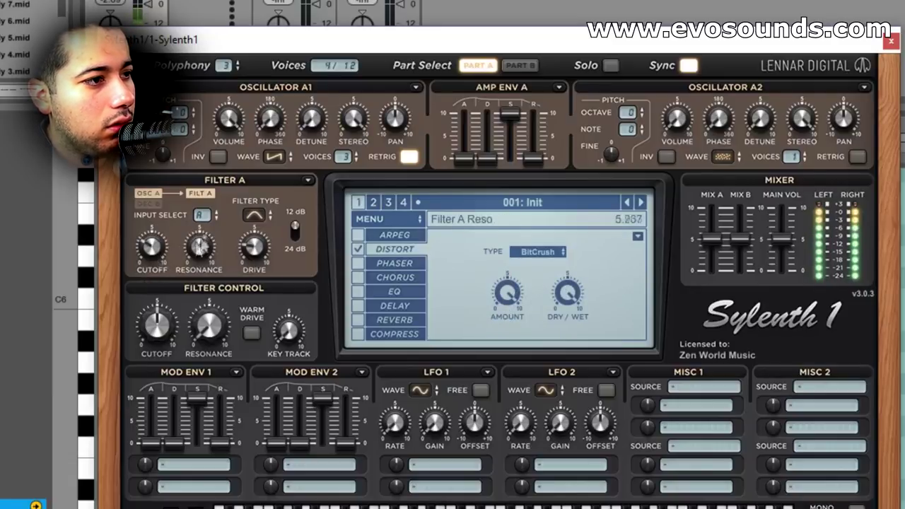
left_click_drag(254, 249, 253, 241)
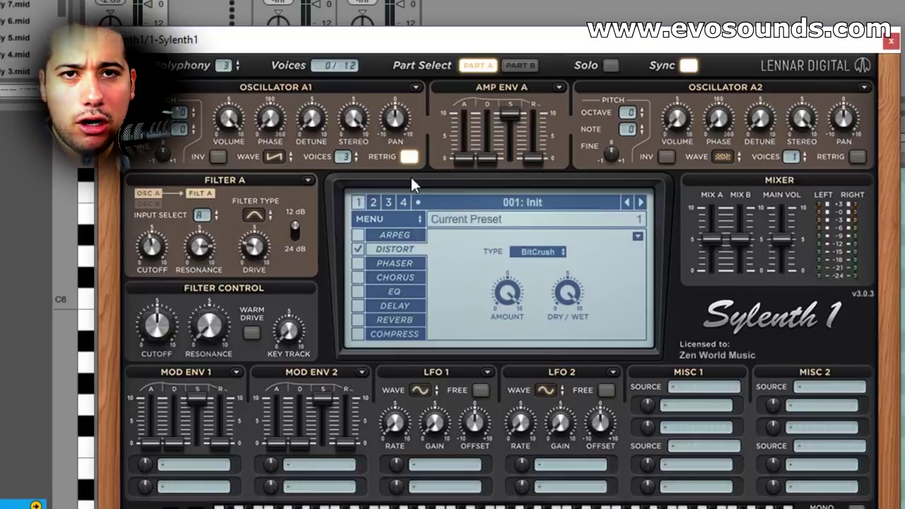
Try the Sine and Pulse waveforms on Oscillator A1.
left_click(273, 157)
left_click(290, 173)
left_click(271, 158)
left_click(475, 145)
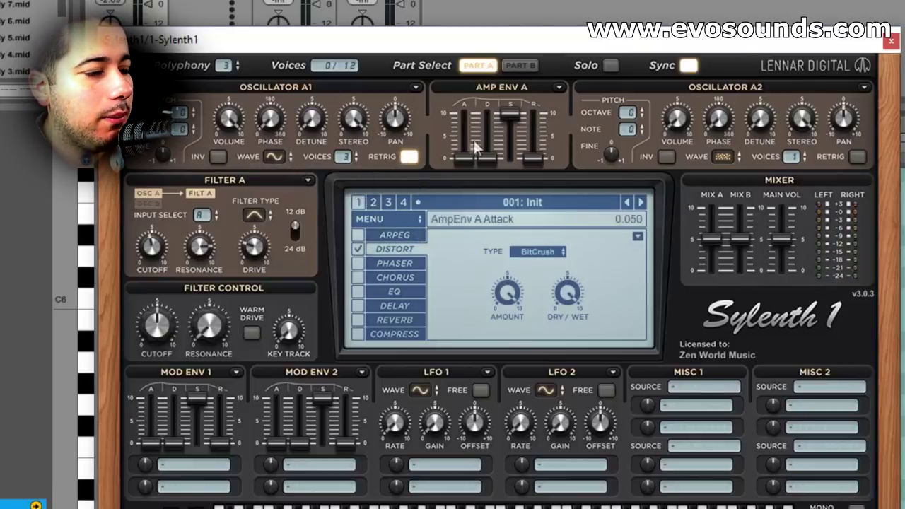
left_click(274, 158)
left_click(293, 161)
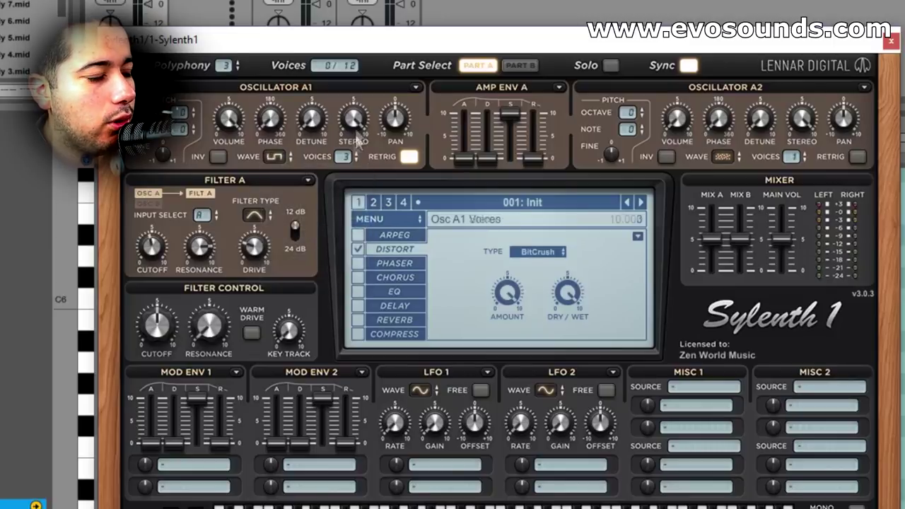
Try the Half Pulse, Quarter Pulse and TriSaw waveforms on Oscillator A1.
left_click(273, 156)
left_click(305, 230)
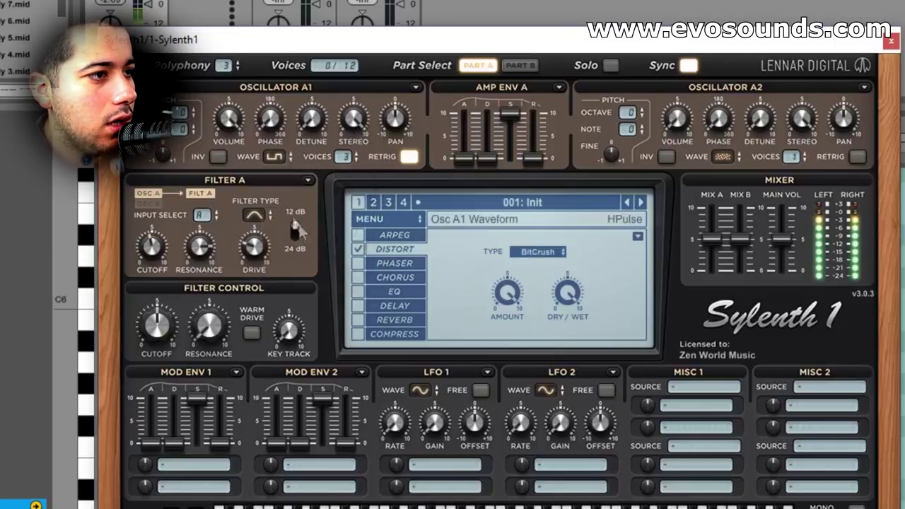
left_click(276, 158)
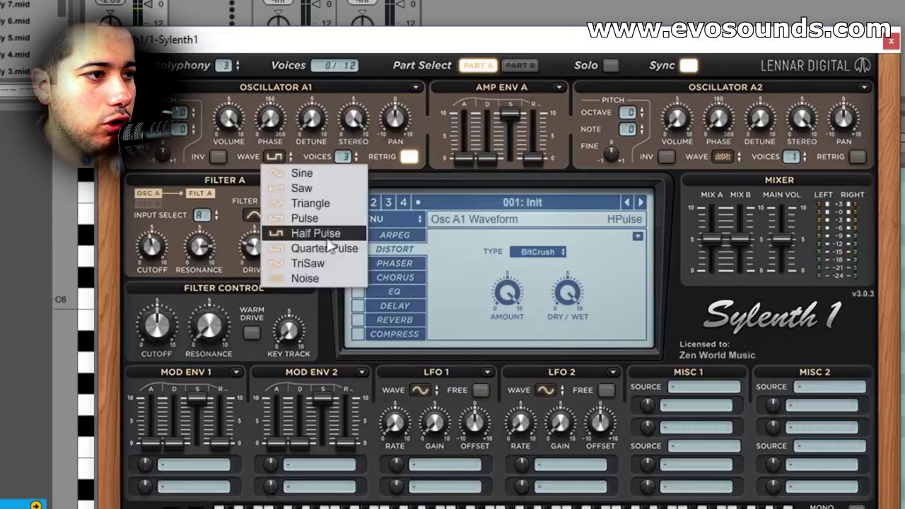
left_click(312, 244)
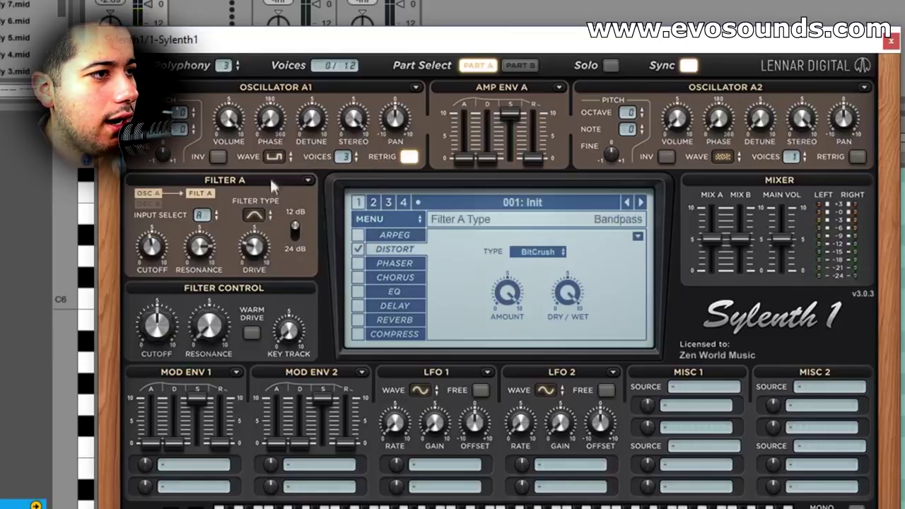
left_click(274, 157)
left_click(311, 263)
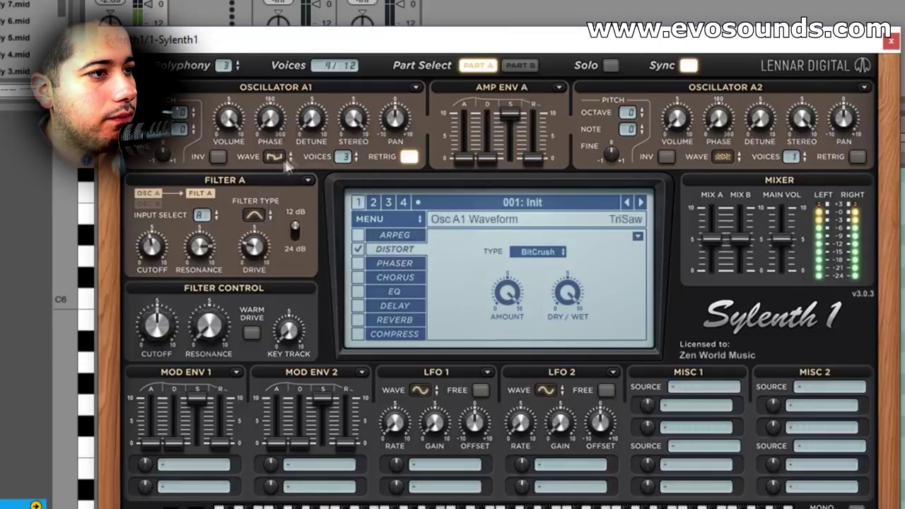
Set the distortion type back to OverDrive and Oscillator A1's detune to about 1.46.
left_click_drag(312, 120, 270, 286)
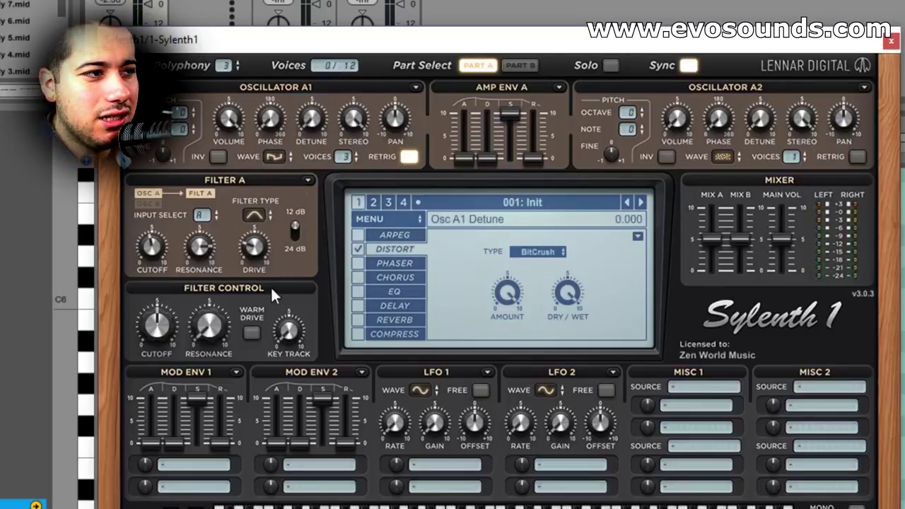
left_click(538, 252)
left_click(543, 265)
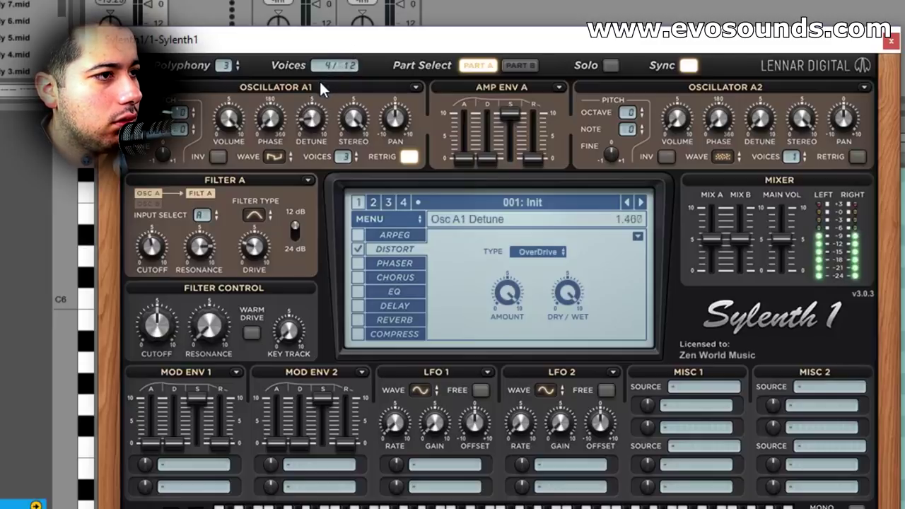
Set Oscillator A1's waveform back to Saw and adjust Filter A's cutoff.
left_click(270, 156)
left_click(283, 188)
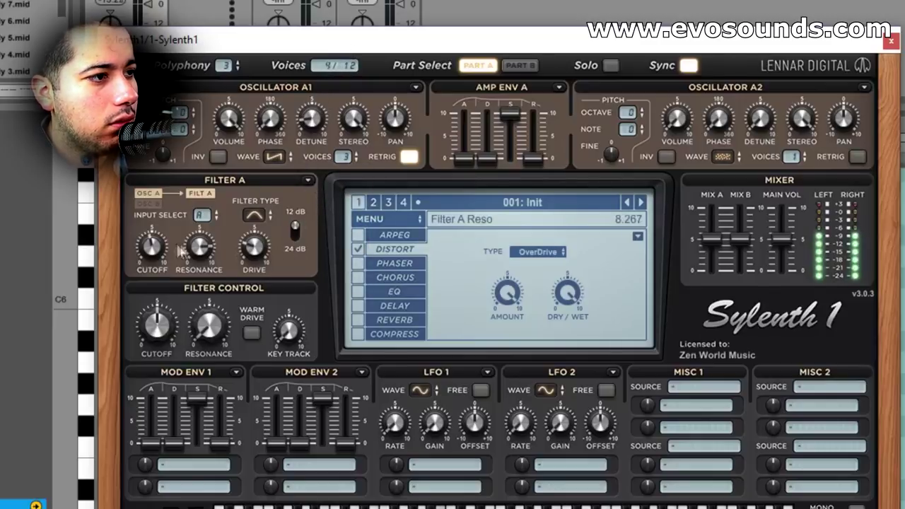
left_click_drag(164, 240, 183, 297)
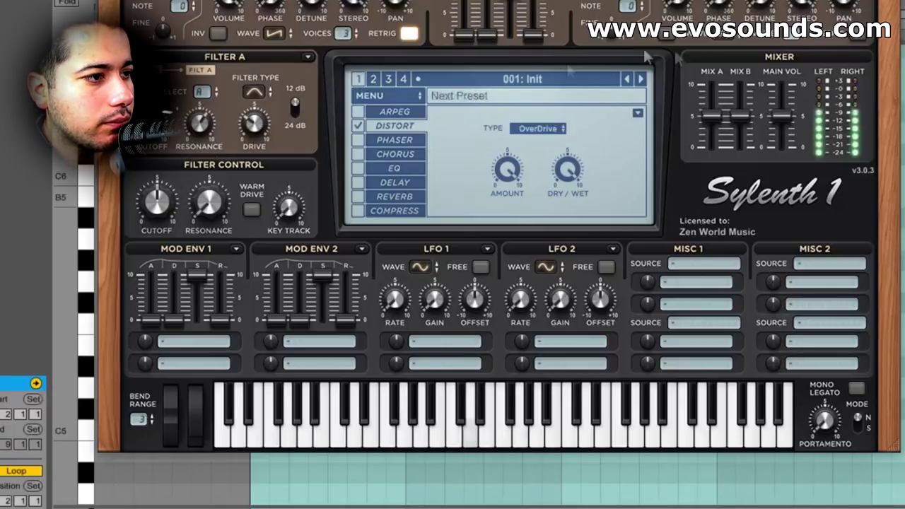
Route Mod Env 2 to Pitch A and B with a small amount, a short decay and zero sustain.
left_click(333, 342)
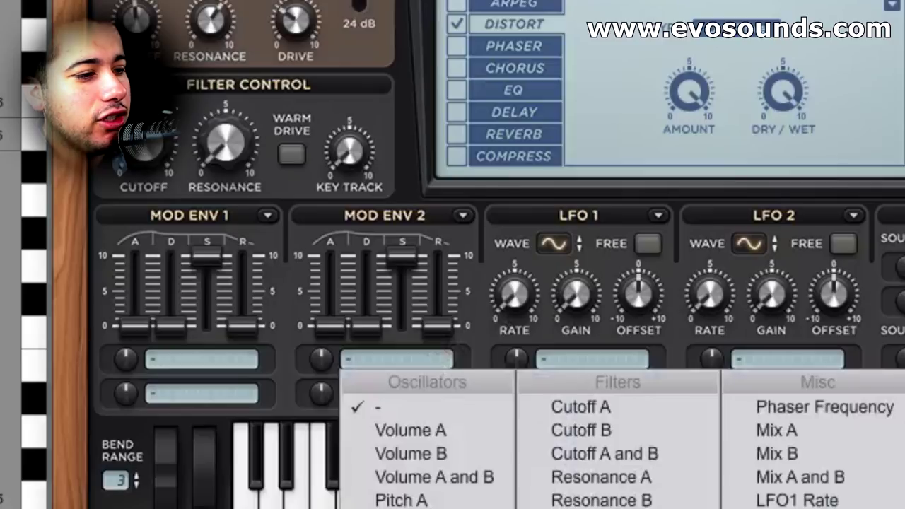
left_click_drag(324, 362, 366, 315)
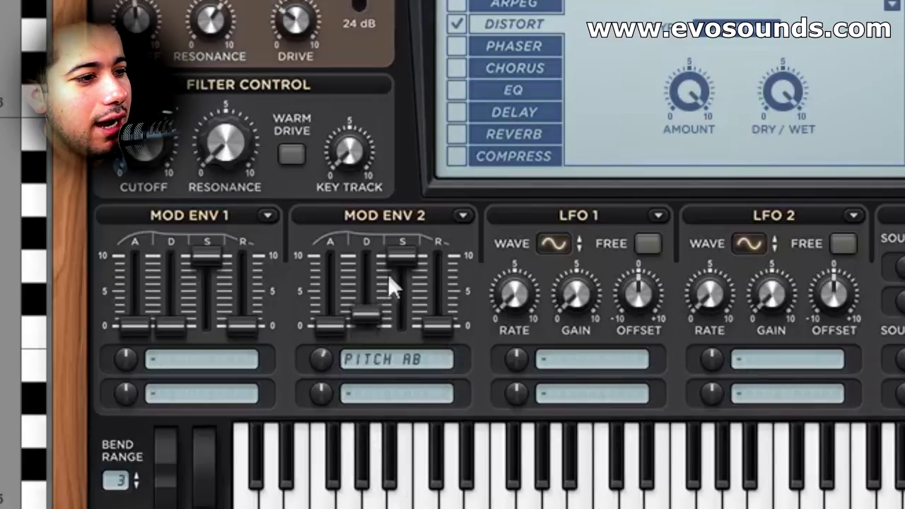
left_click_drag(402, 256, 403, 326)
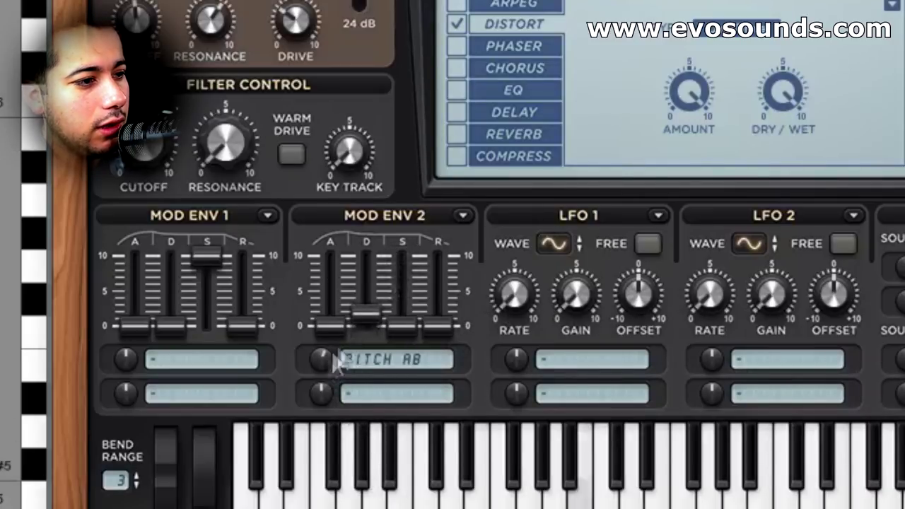
left_click_drag(364, 327, 351, 349)
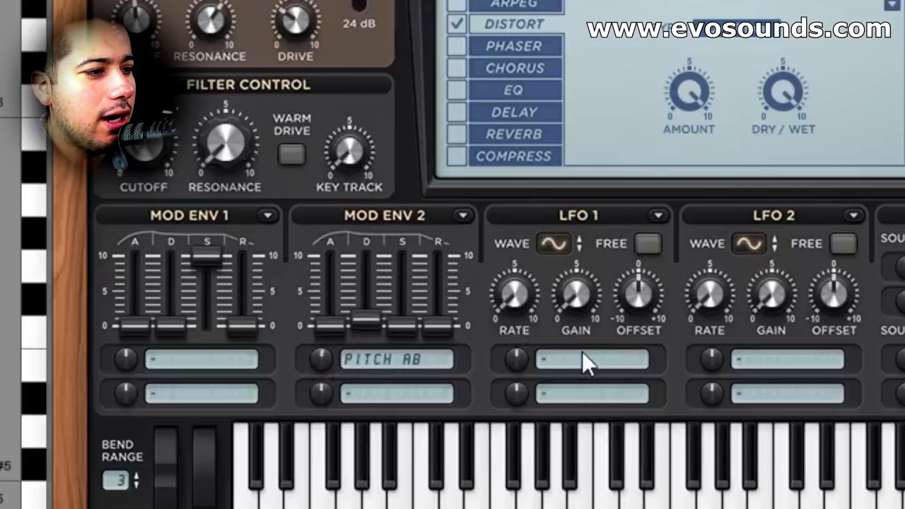
Route LFO 1 to Pitch A and B, with a high rate and a slight gain.
left_click(600, 360)
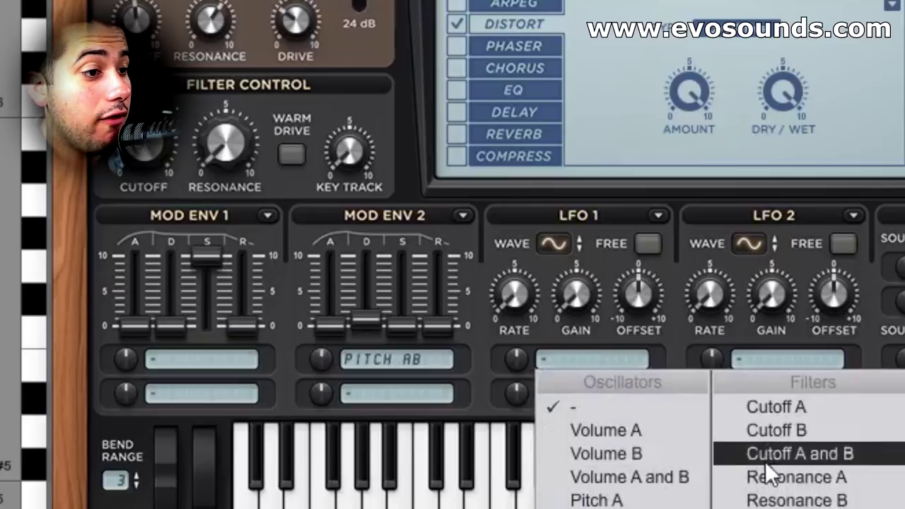
left_click(613, 508)
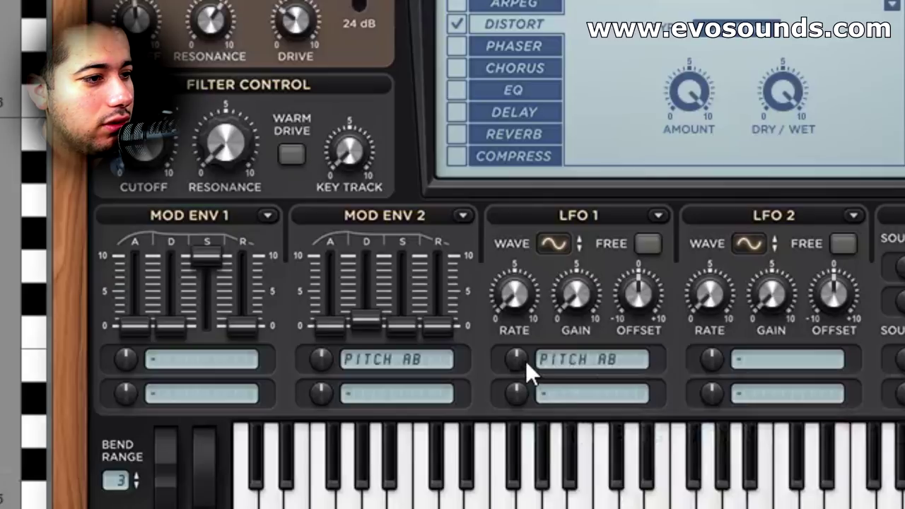
left_click_drag(528, 310, 659, 90)
left_click_drag(586, 280, 604, 269)
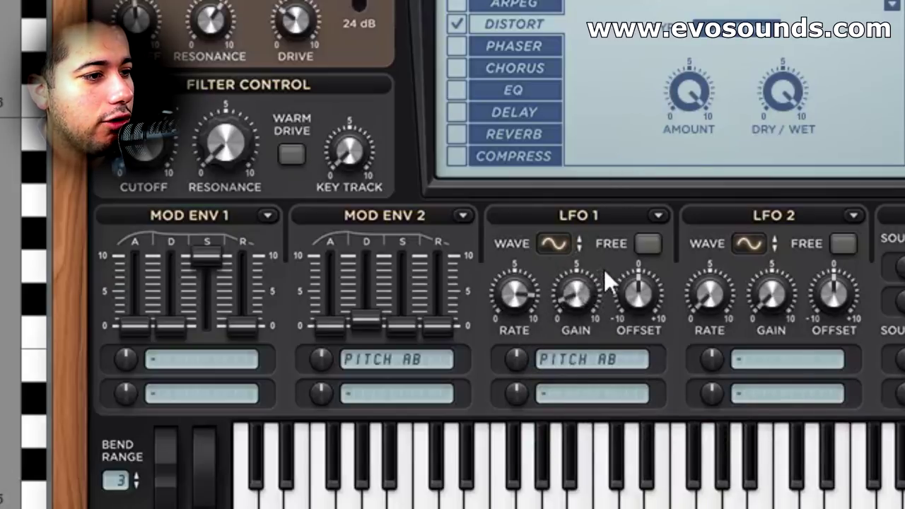
left_click_drag(567, 301, 596, 269)
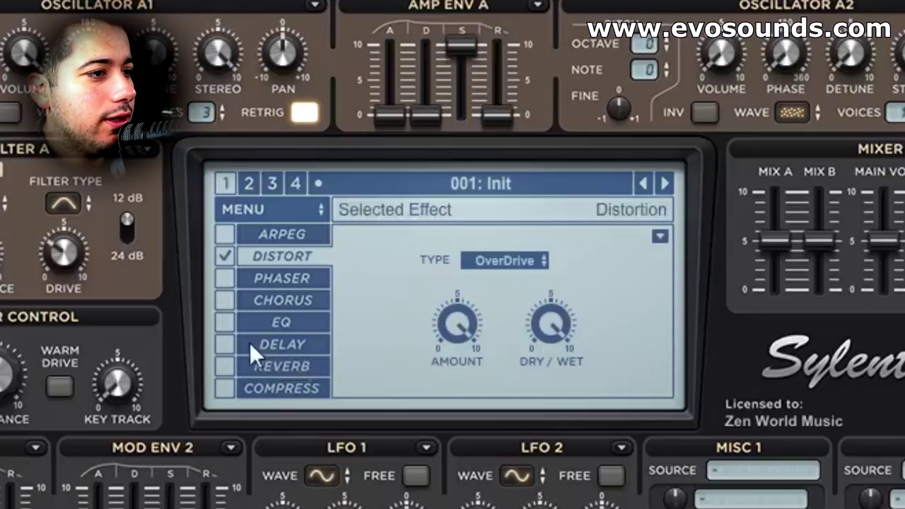
Enable the EQ, boost treble, lower the treble frequency, maximise the bass frequency and set bass to about 5.95 dB.
left_click(225, 323)
left_click(264, 328)
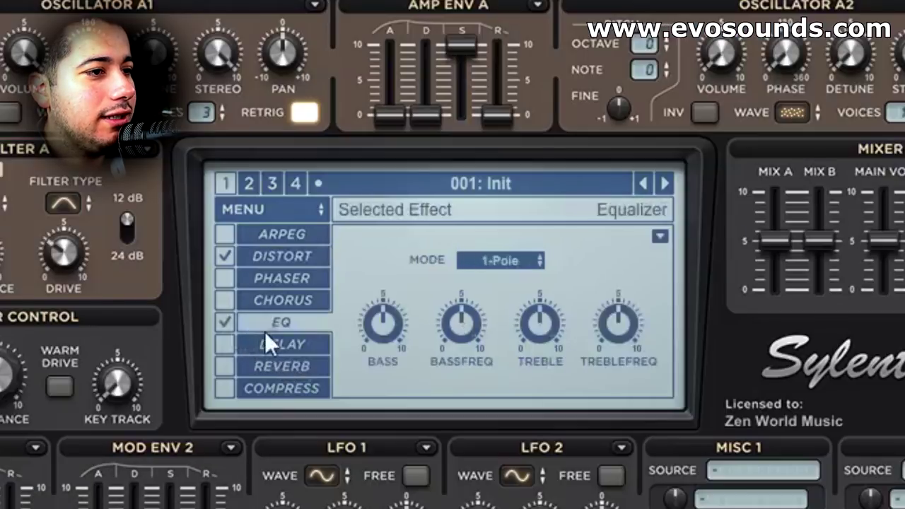
left_click_drag(541, 327, 549, 308)
left_click_drag(614, 324, 547, 351)
left_click_drag(458, 326, 496, 106)
mouse_move(380, 324)
left_mouse_down()
mouse_move(410, 250)
mouse_move(377, 327)
left_mouse_up()
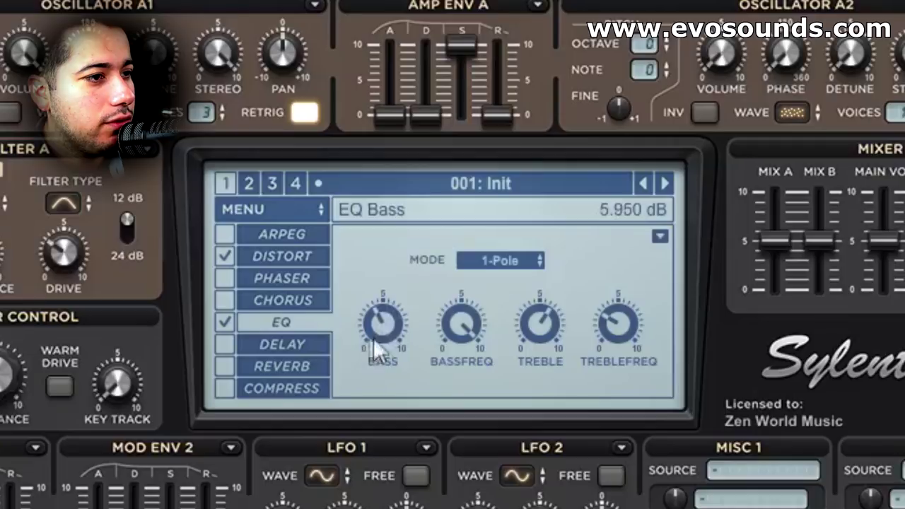
Enable the Reverb and Compressor effects alongside the EQ.
left_click(225, 323)
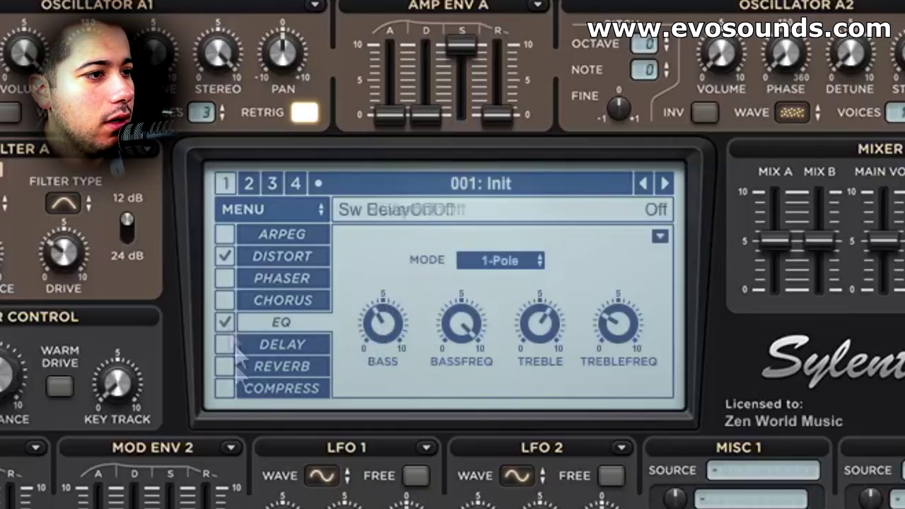
left_click(225, 367)
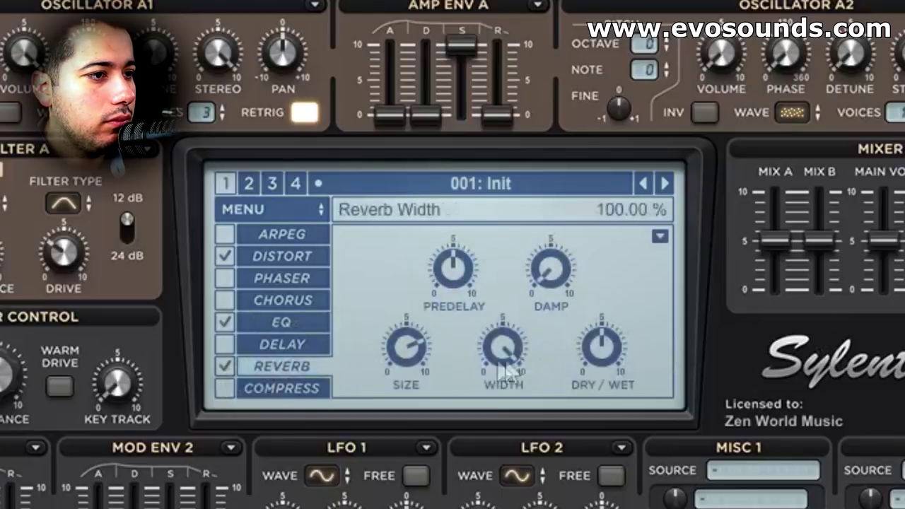
left_click(225, 389)
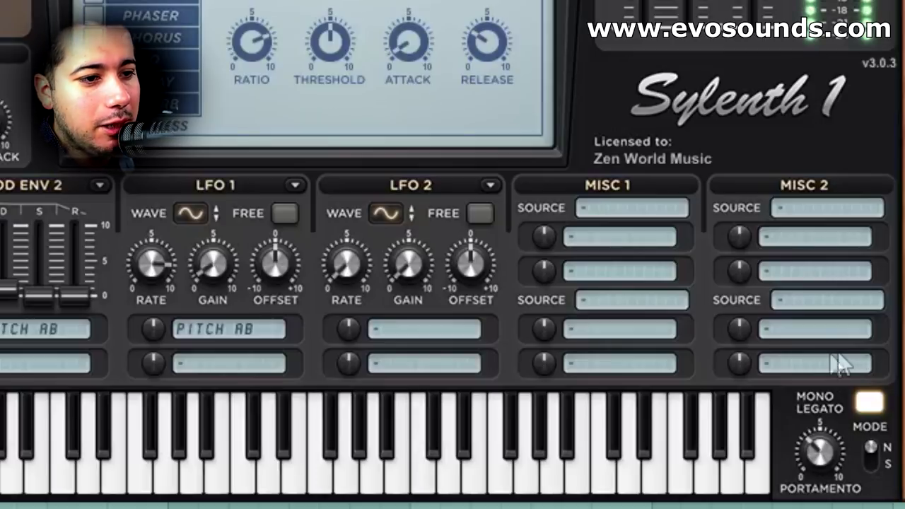
Turn on Mono Legato and adjust the portamento time, trying mode S before returning to mode N.
left_click_drag(836, 460, 856, 436)
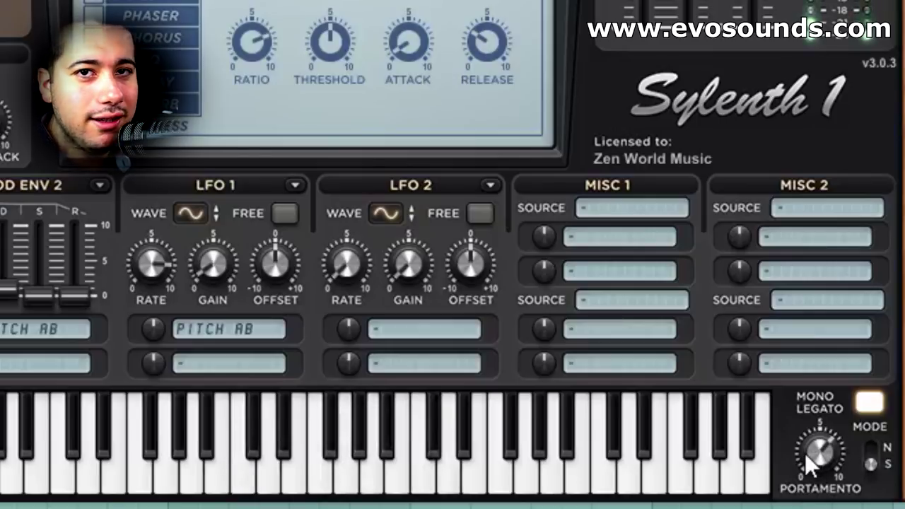
left_click_drag(805, 453, 803, 508)
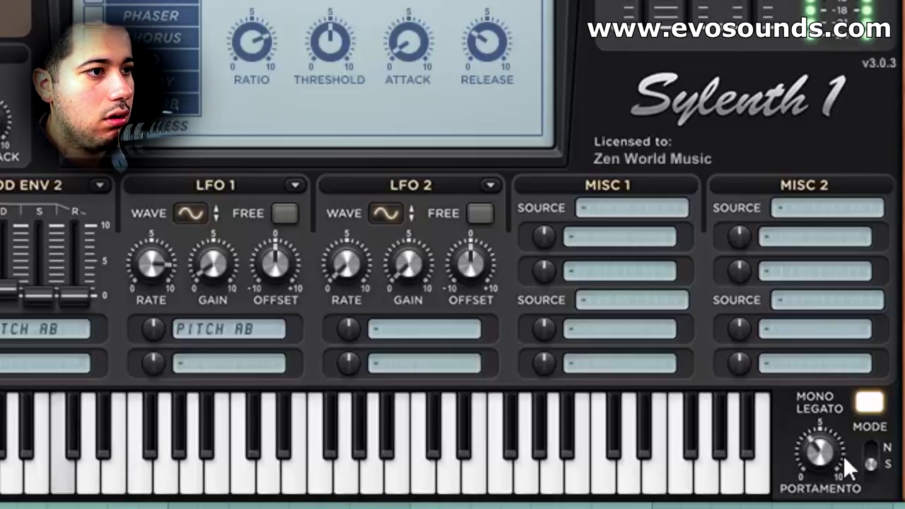
left_click(877, 465)
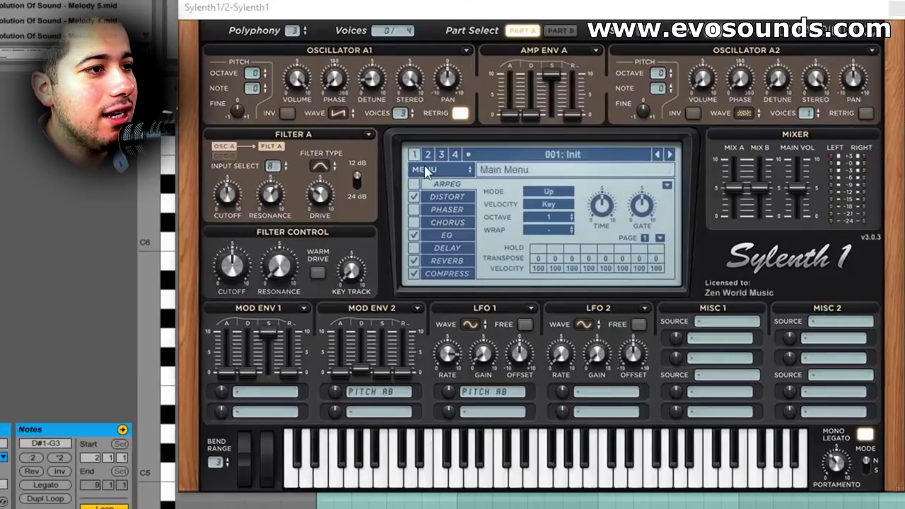
Reset the current preset to its initial state.
left_click(301, 175)
mouse_move(319, 191)
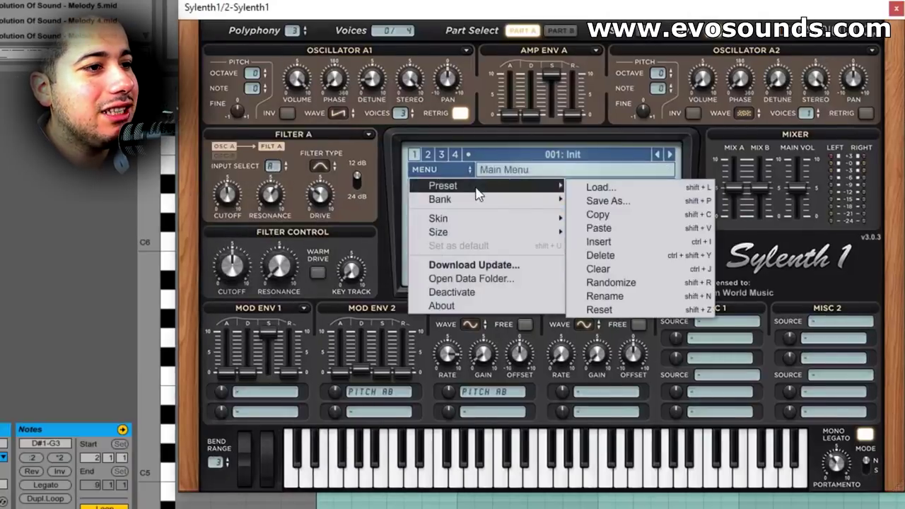
left_click(618, 260)
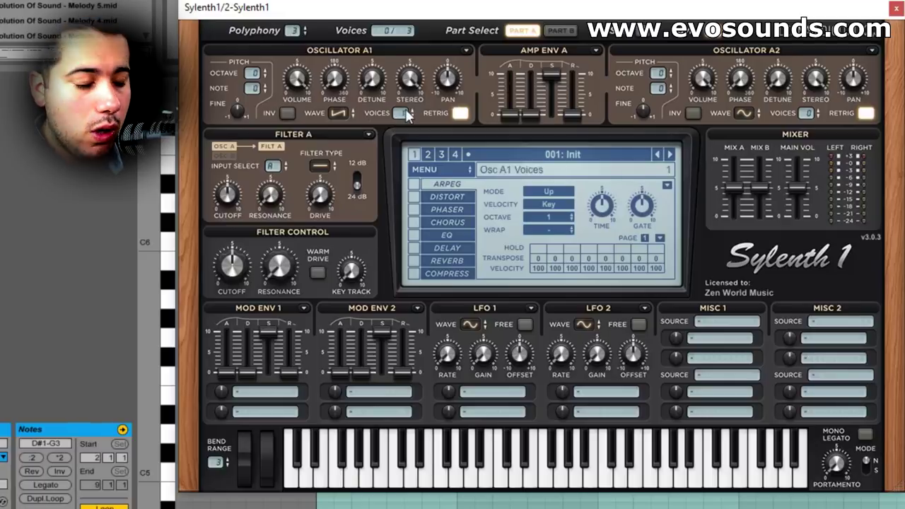
Set Oscillator A1 to 8 voices, turn off its retrigger and try its phase at 360 degrees.
left_click_drag(396, 111, 397, 89)
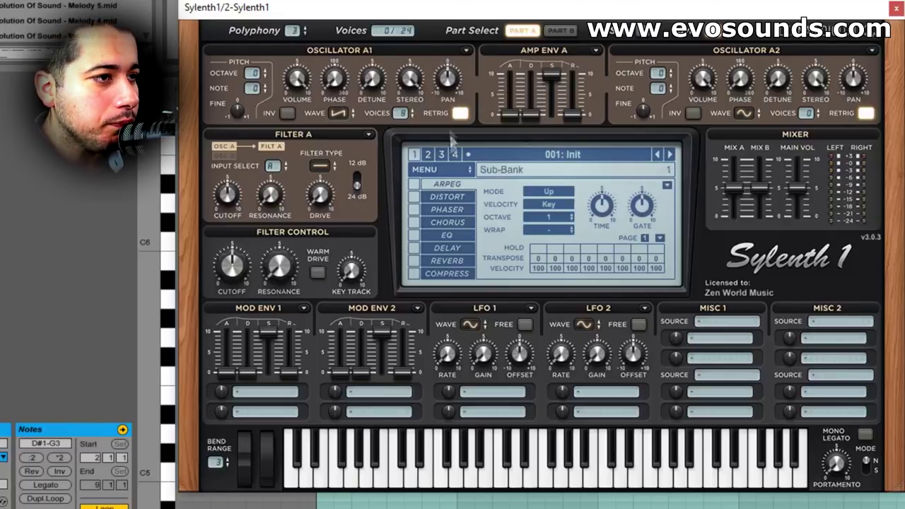
left_click(456, 113)
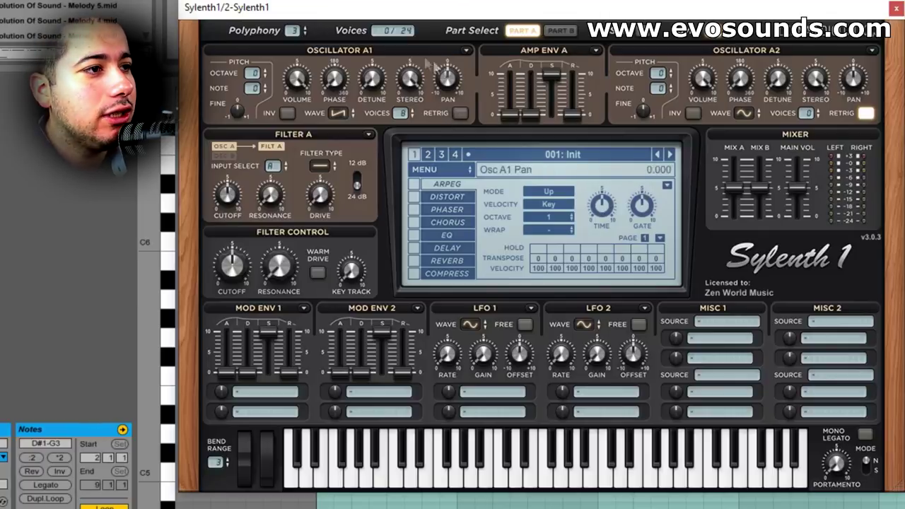
left_click_drag(355, 31, 381, 3)
left_click_drag(353, 84, 357, 61)
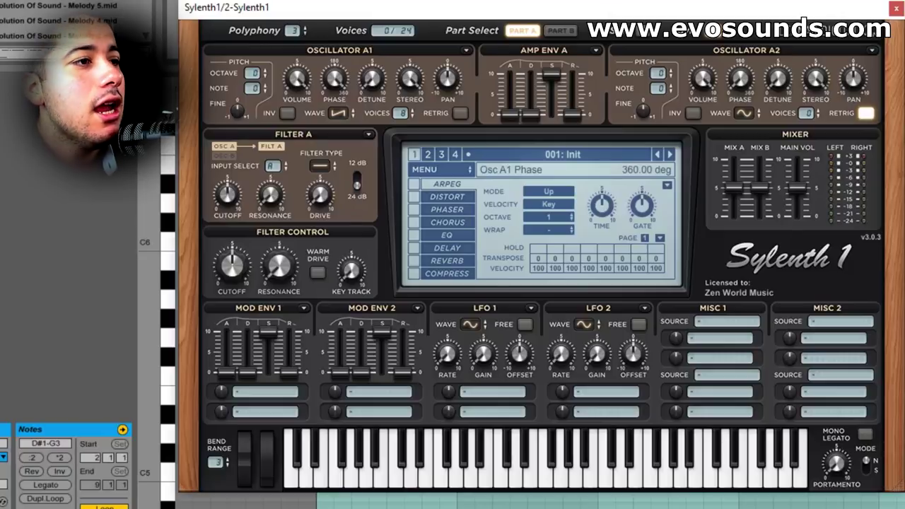
Compare Oscillator A1's sound with retrigger on and off while varying the phase, including about 183.6 degrees.
left_click(460, 114)
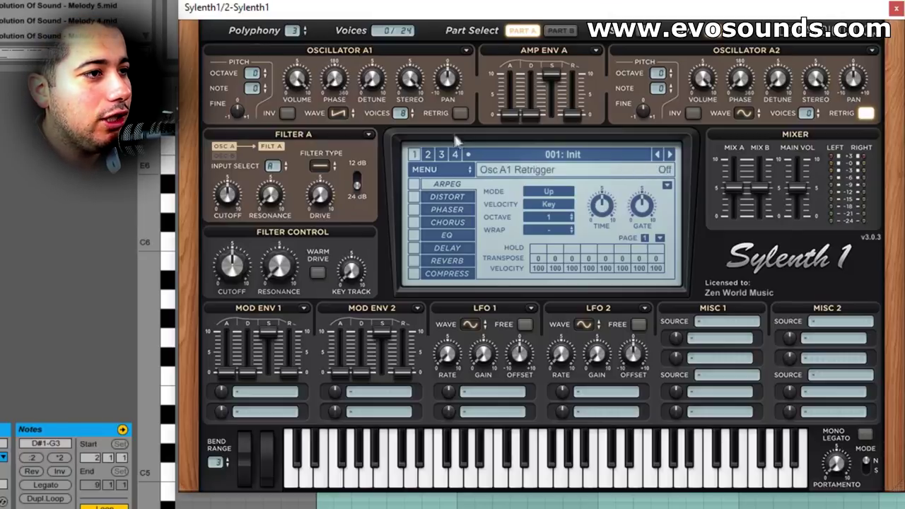
left_click_drag(367, 43, 352, 71)
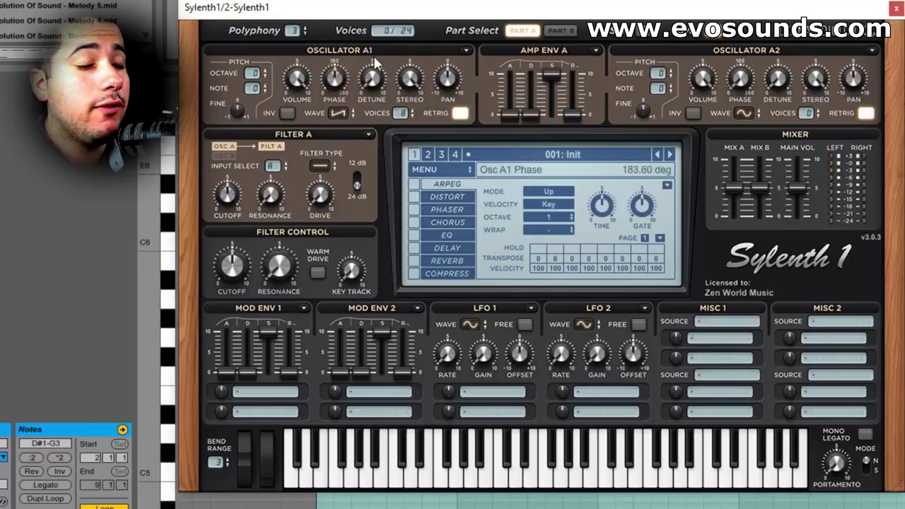
left_click(460, 113)
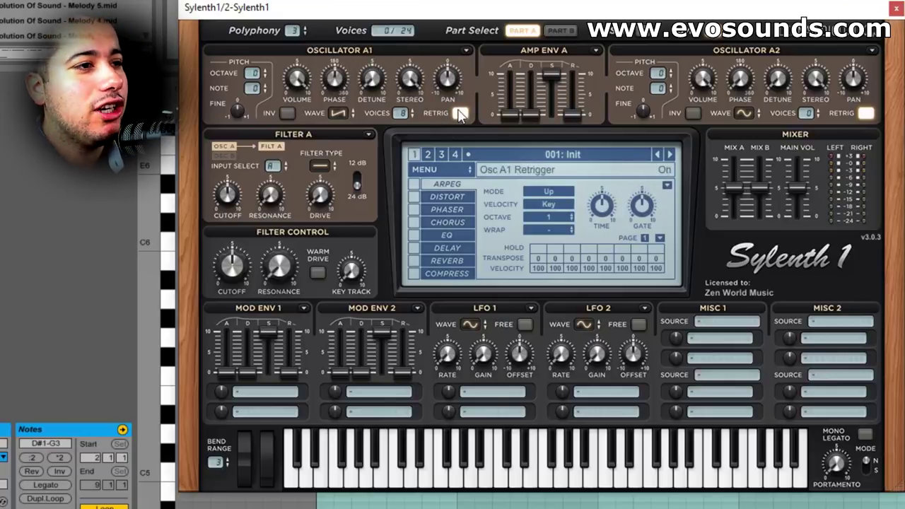
left_click_drag(346, 10, 320, 0)
left_click(263, 37)
left_click(261, 51)
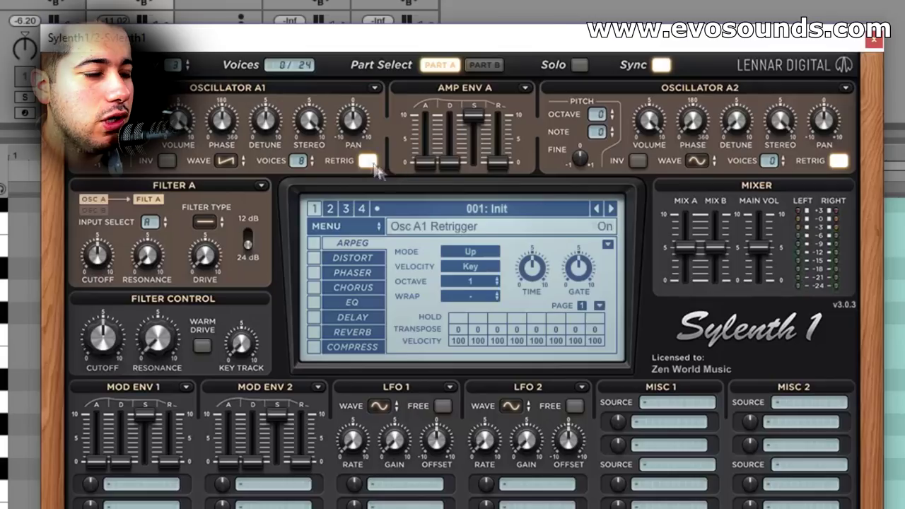
Leave Oscillator A1's retrigger off and raise Amp Env A's release to about 3.5.
left_click_drag(499, 163, 536, 118)
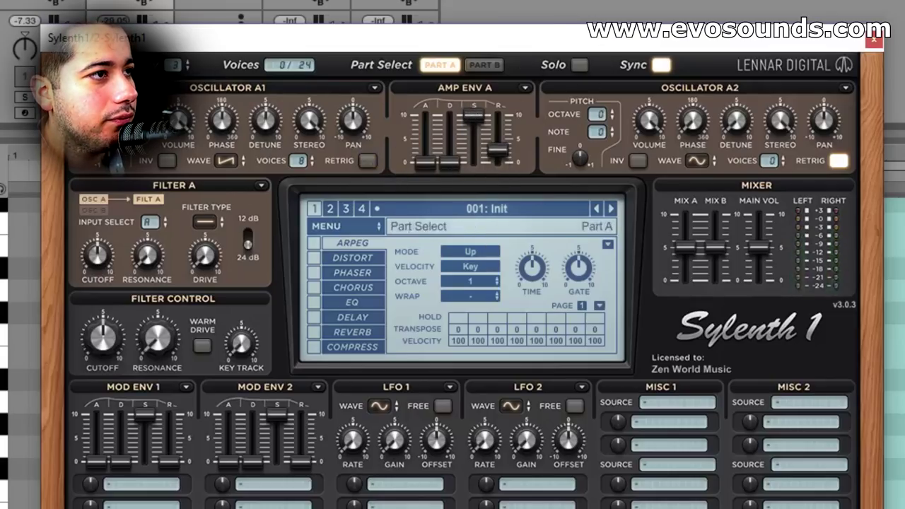
left_click_drag(315, 40, 339, 42)
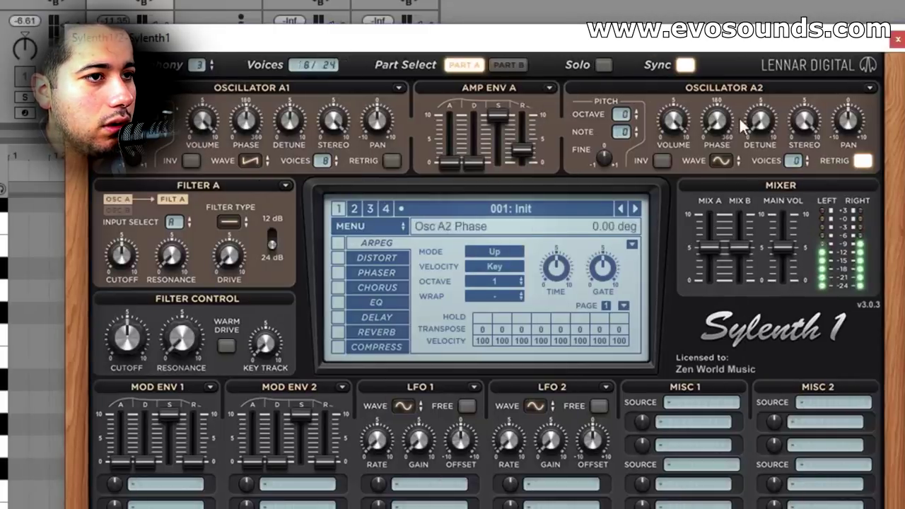
Set Oscillator A2 to the Saw waveform with 8 voices, turn off its retrigger and adjust its detune.
left_click(722, 161)
left_click(742, 195)
left_click_drag(795, 161, 875, 2)
left_click(860, 160)
left_click_drag(760, 122, 790, 53)
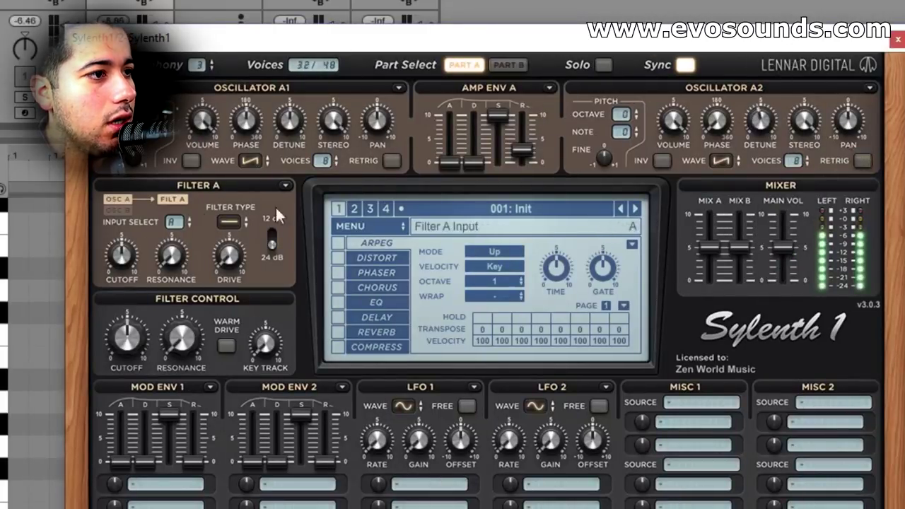
Set Filter A to highpass and lower its cutoff to about 3.6.
left_click(227, 221)
left_click(283, 286)
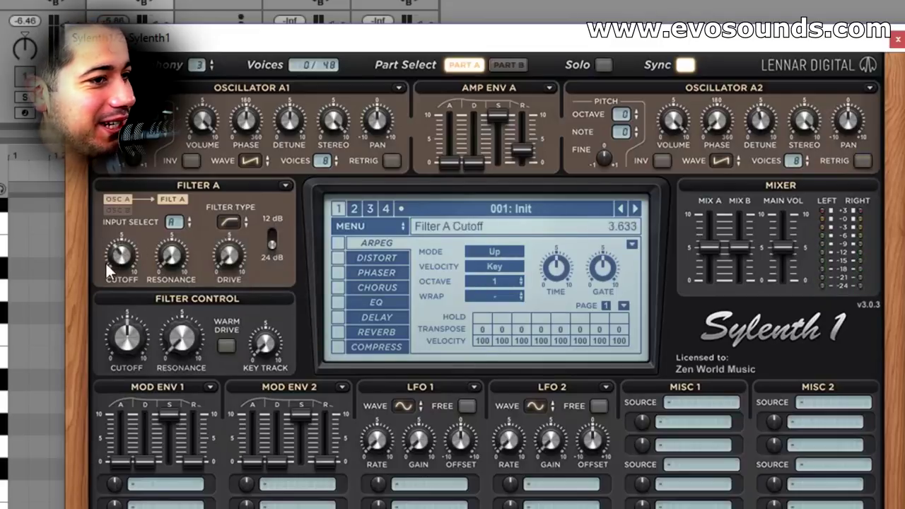
left_click_drag(106, 262, 103, 265)
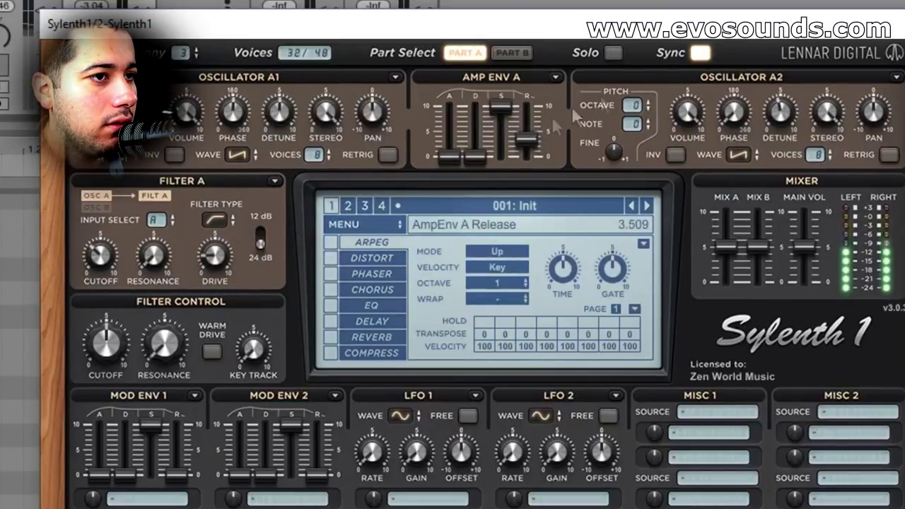
In Part B, set Oscillator B1 to the Noise waveform with 1 voice, retrigger off and an adjusted volume.
left_click(512, 53)
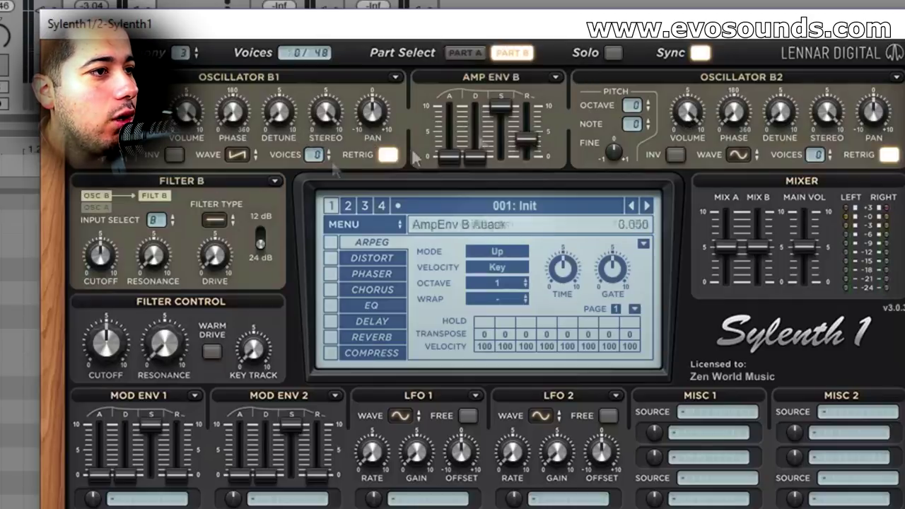
left_click(237, 154)
left_click(290, 296)
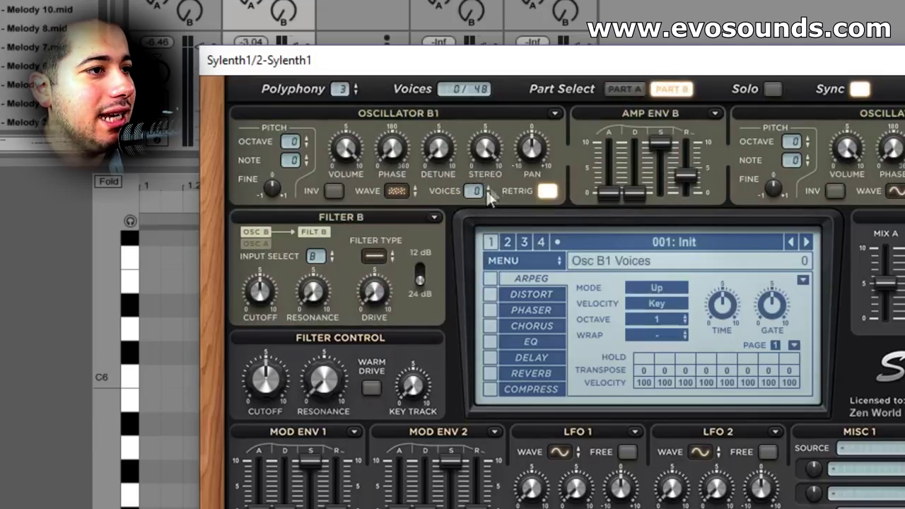
left_click(547, 190)
left_click_drag(345, 136, 320, 372)
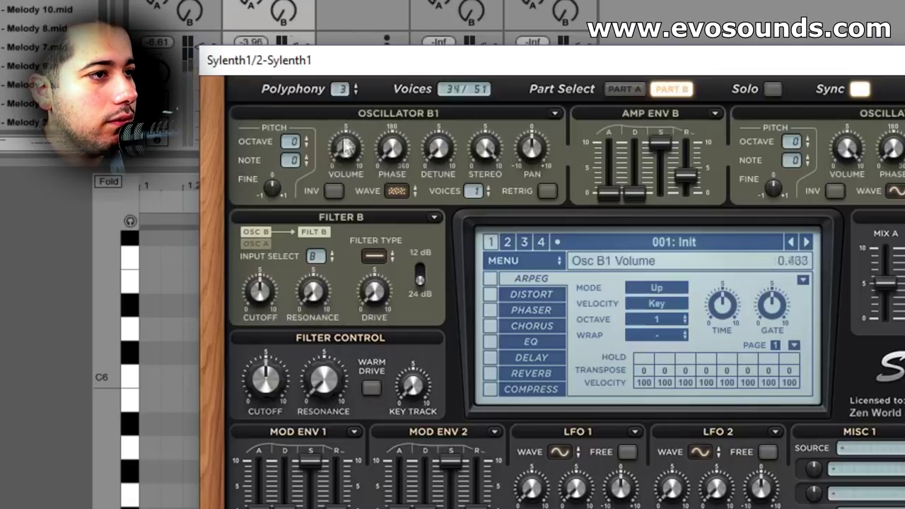
left_click_drag(345, 150, 338, 165)
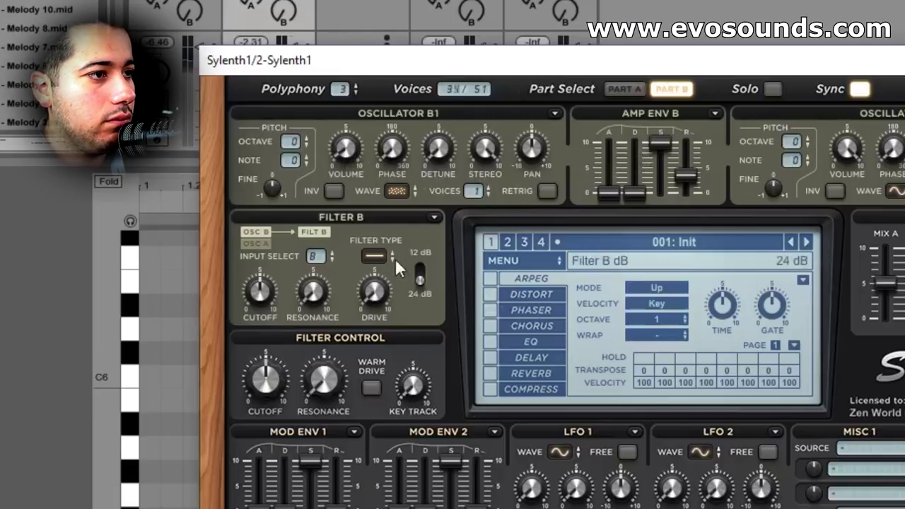
Set Filter B to highpass with its cutoff at about 8.5.
left_click(374, 257)
left_click(425, 324)
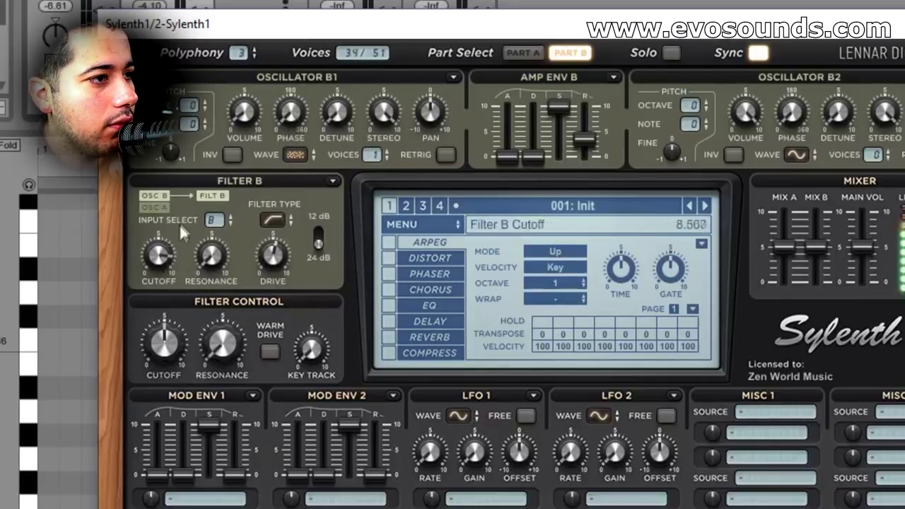
Fine-tune Oscillator B1's volume and Filter B, lowering the filter's drive slightly, and enable the EQ effect.
left_click_drag(172, 262, 156, 234)
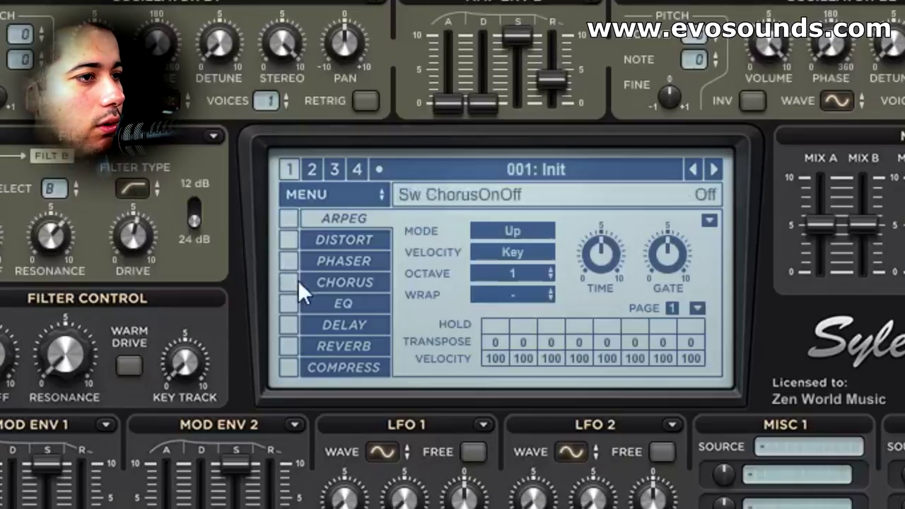
left_click(388, 305)
left_click(332, 303)
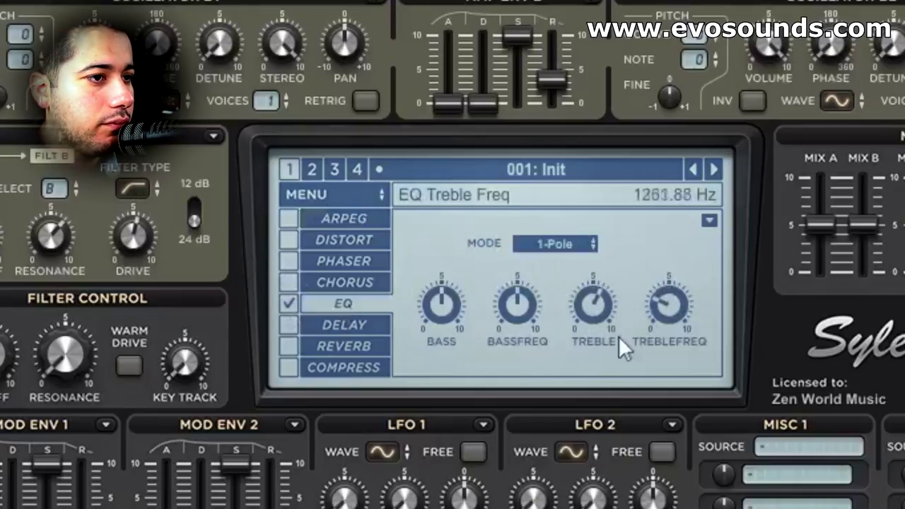
left_click_drag(95, 46, 85, 61)
left_click_drag(133, 244, 118, 259)
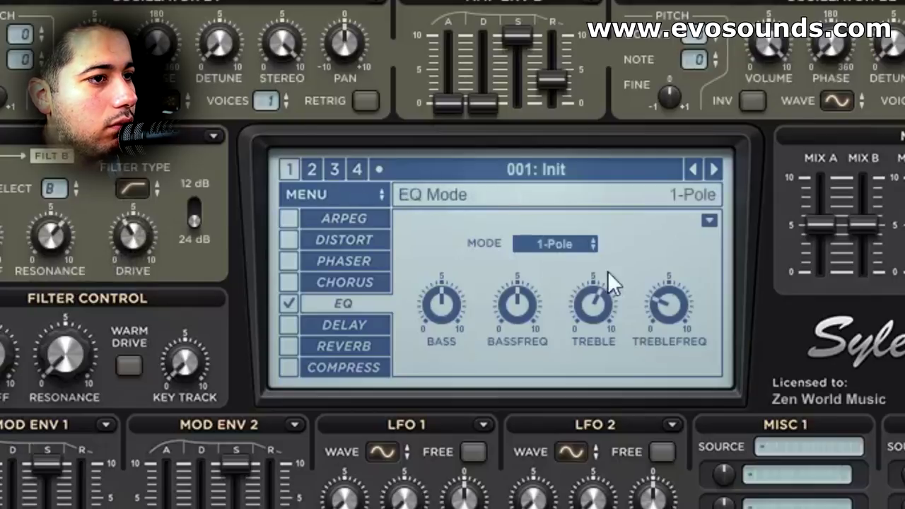
Raise the EQ's treble frequency and turn its bass and bass frequency down to minimum.
left_click_drag(660, 302, 689, 263)
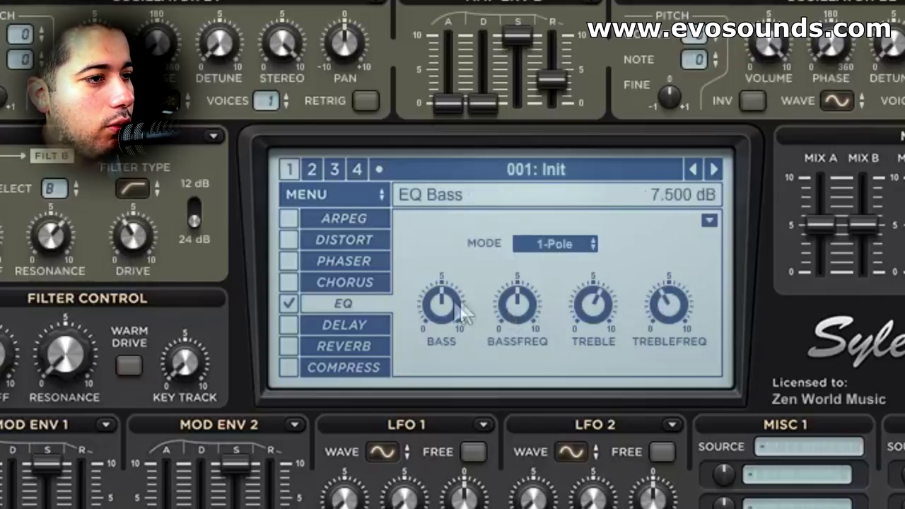
left_click_drag(444, 306, 451, 331)
left_click_drag(506, 293, 493, 317)
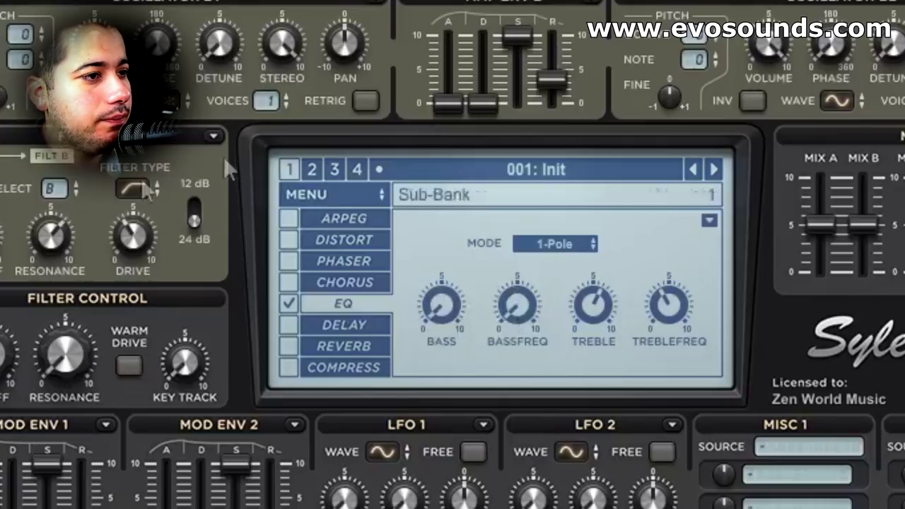
In Part A, lengthen the amp envelope's release slightly and enable the compressor.
left_click(584, 112)
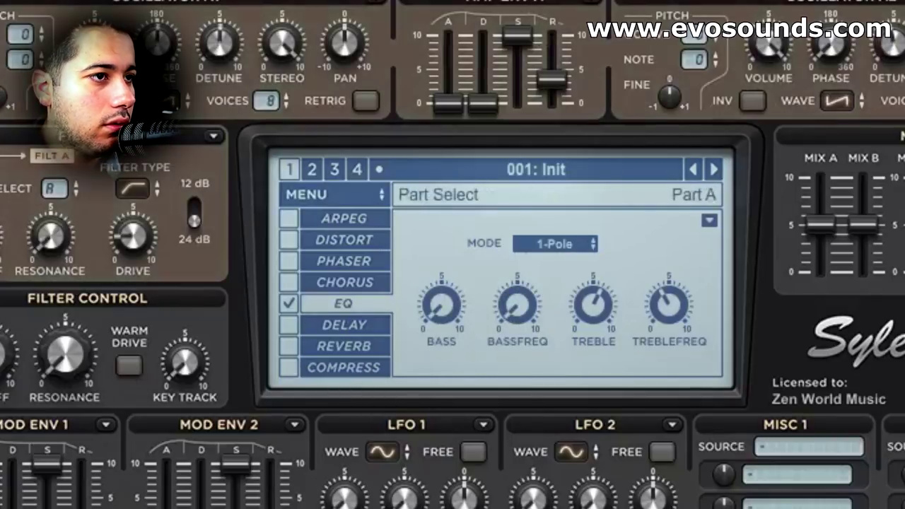
left_click_drag(558, 78, 555, 72)
left_click(290, 367)
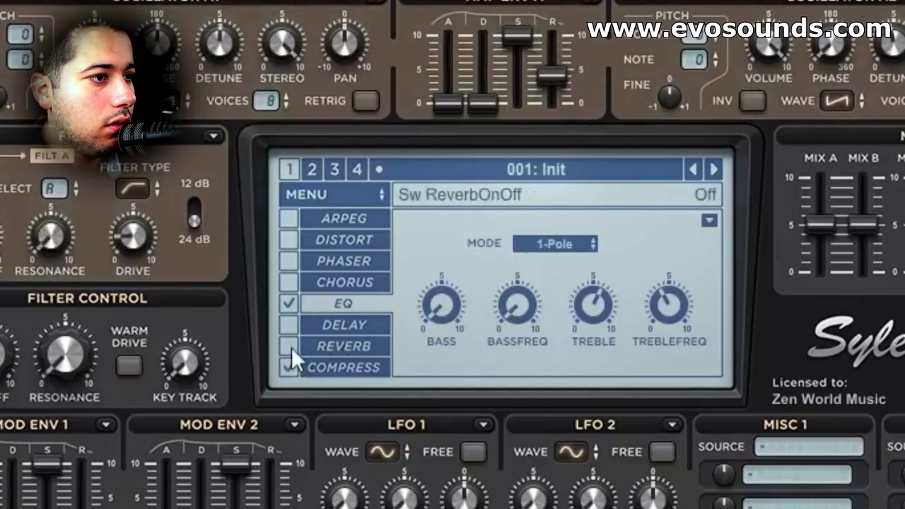
Enable the reverb and lower its size and dry/wet mix to around the middle of their ranges.
left_click(289, 346)
left_click(345, 353)
left_click_drag(454, 336, 444, 370)
left_click_drag(631, 339, 600, 340)
left_click_drag(453, 344, 433, 372)
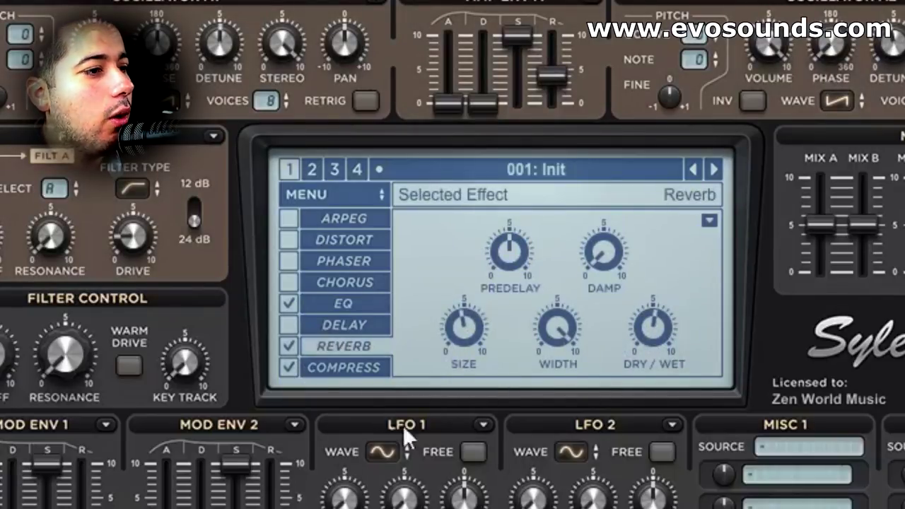
Assign Mod Env 2 to Cutoff A and B, and enable Mono Legato with the portamento mode on S.
left_click(166, 309)
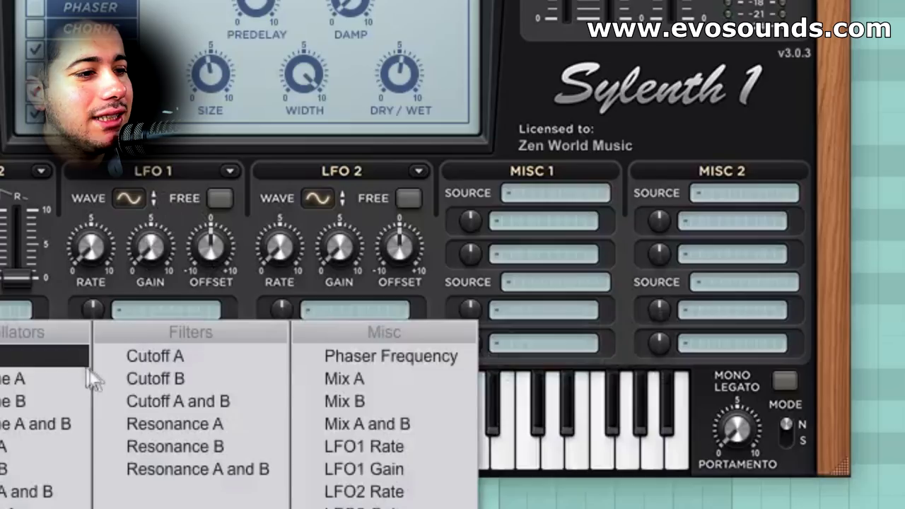
left_click(145, 402)
left_click(785, 381)
left_click(787, 435)
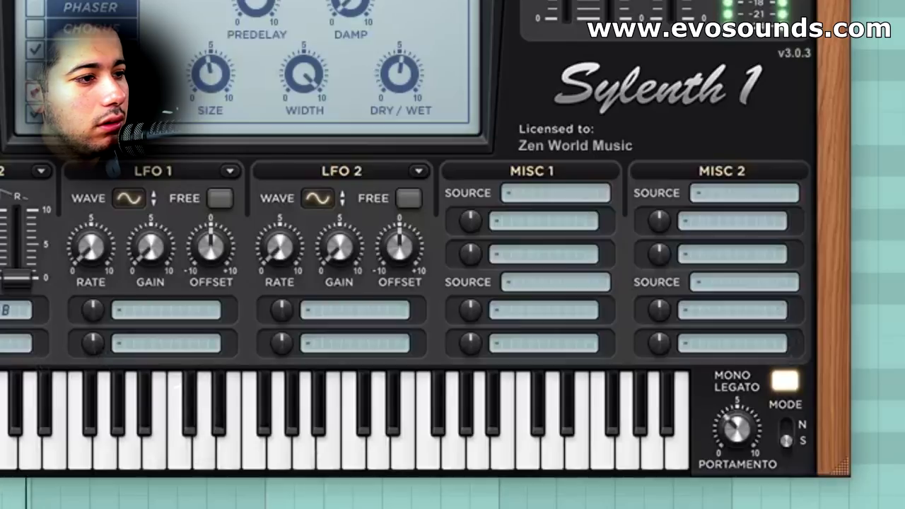
Reassign Mod Env 2 to Pitch A and B, raise its decay slightly and lower its sustain to zero.
left_click(5, 311)
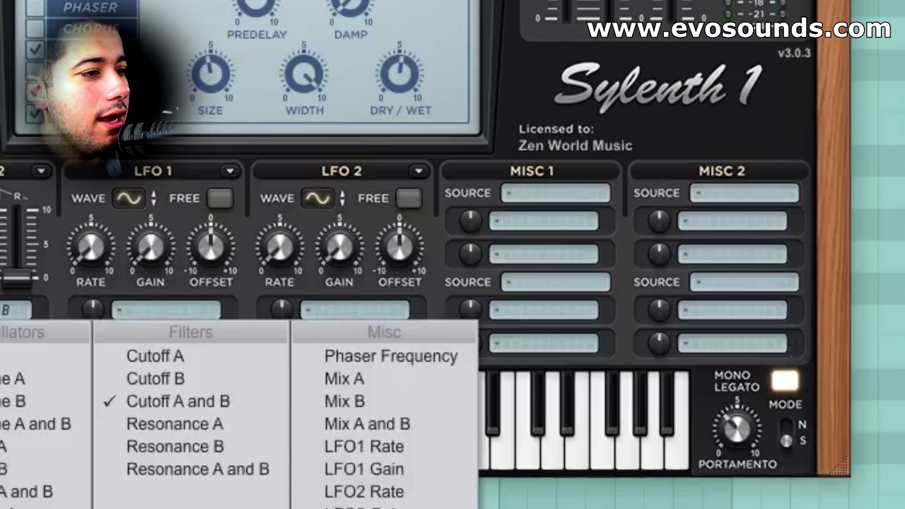
left_click(21, 492)
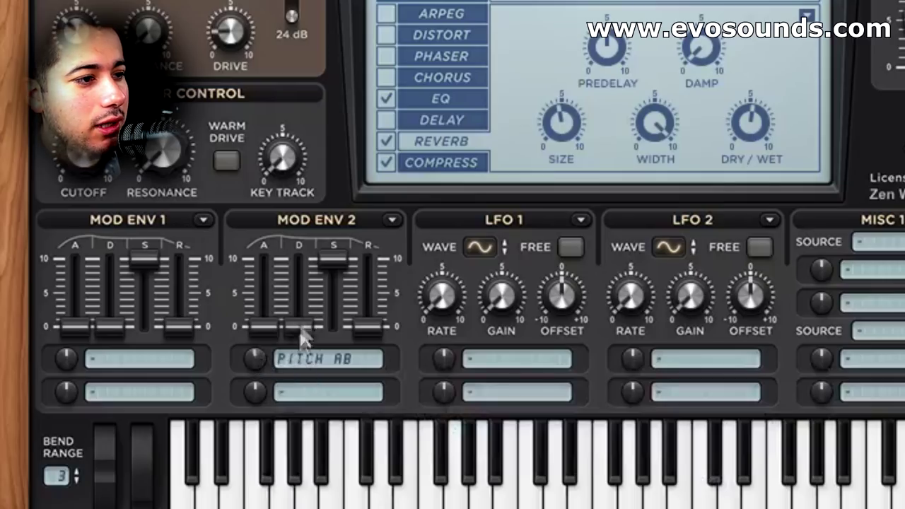
left_click_drag(301, 329, 302, 322)
left_click_drag(334, 262, 336, 331)
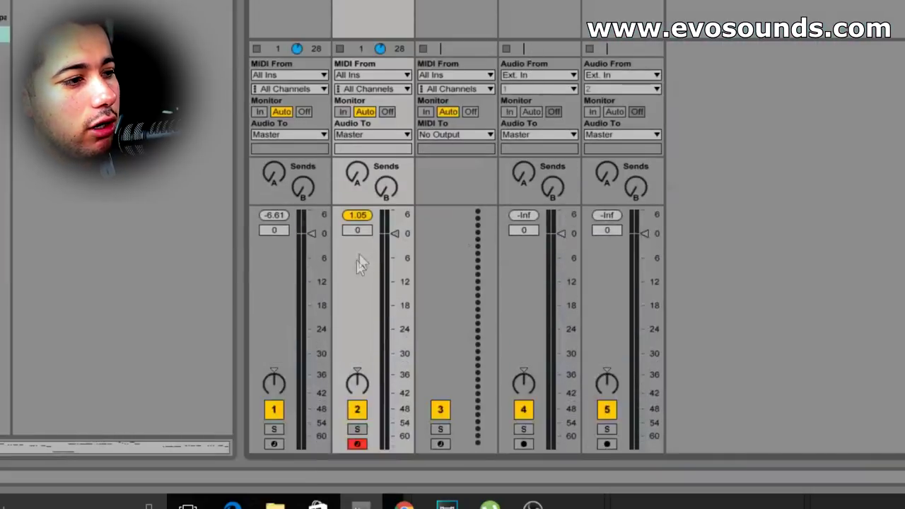
Toggle playback in Ableton Live and lower track 2's volume below 0 dB.
key("space")
left_click_drag(394, 234, 395, 263)
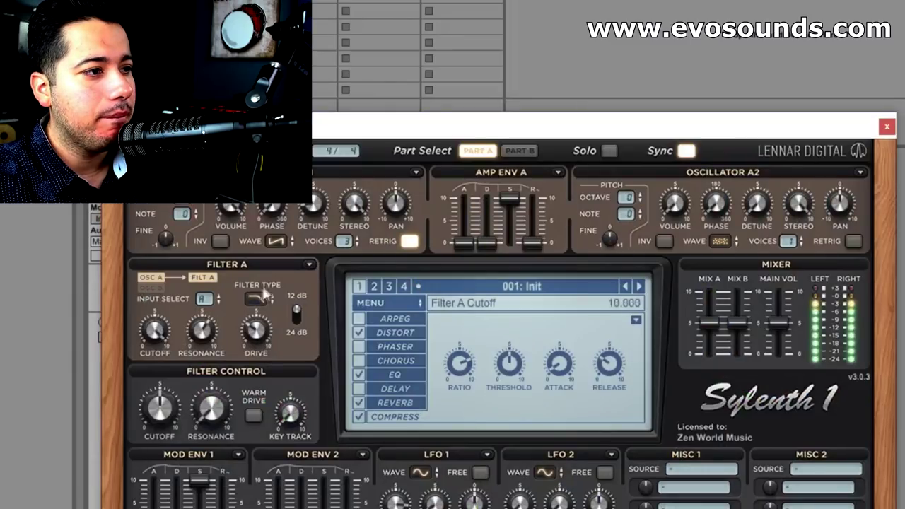
Open the distortion effect's settings and set its type to BitCrush.
left_click(394, 333)
left_click(538, 335)
left_click(552, 410)
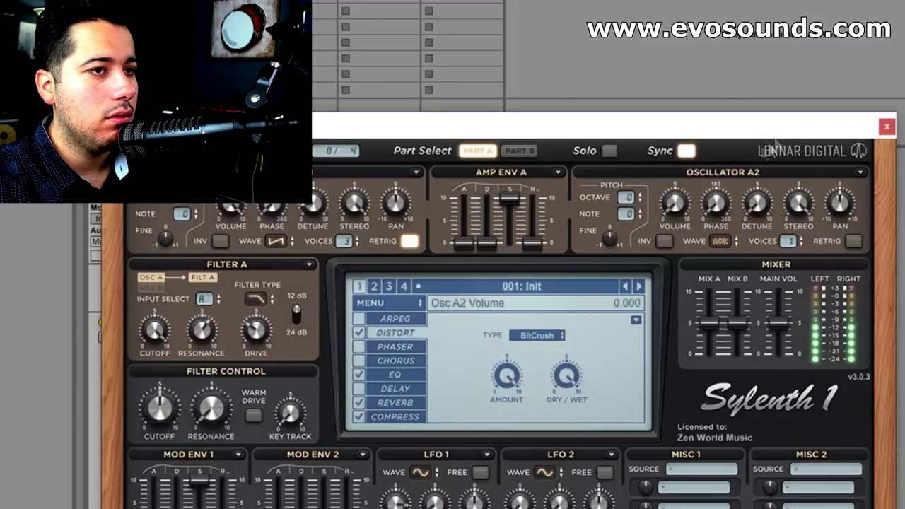